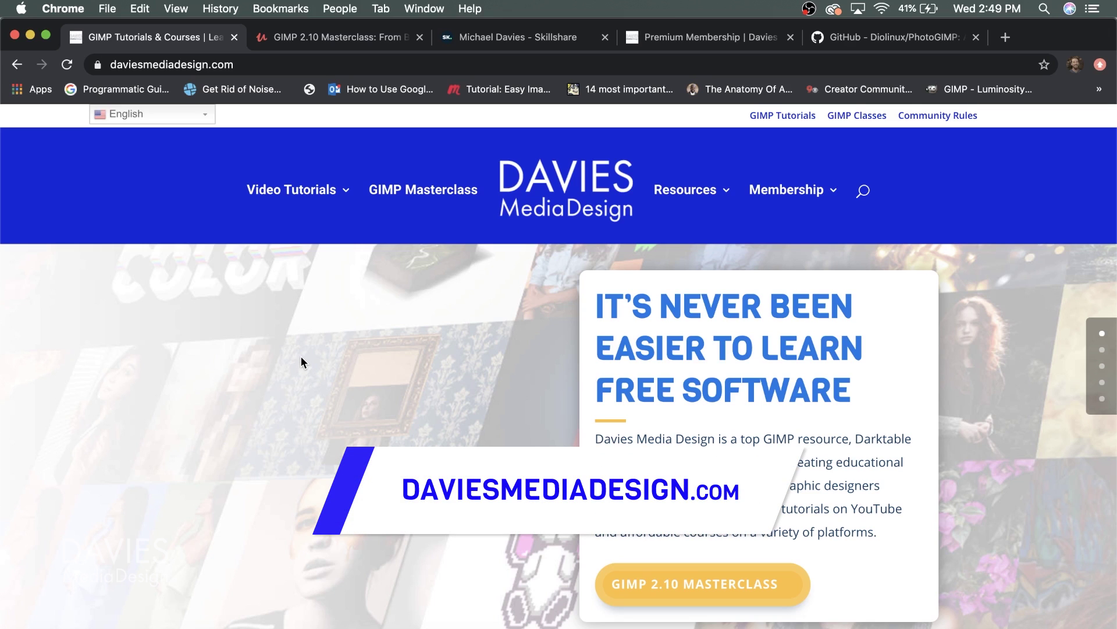
- Scroll down the Davies Media Design page, then step through the Skillshare and Membership tabs
{"action": "scroll", "coordinate": [302, 354], "scroll_direction": "down", "scroll_amount": 3}
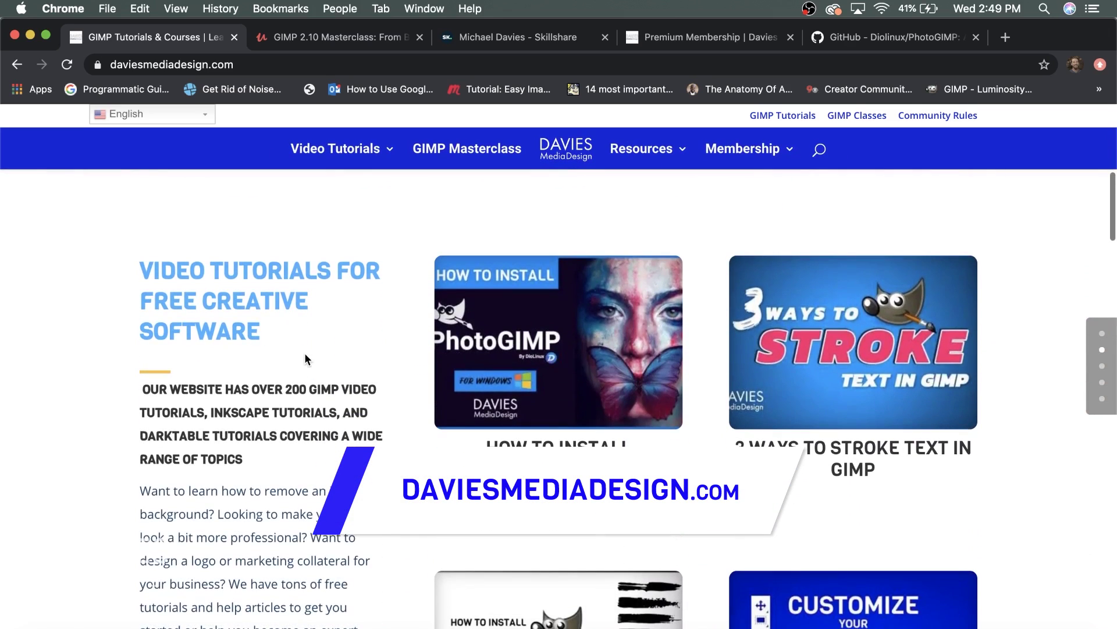
{"action": "scroll", "coordinate": [306, 352], "scroll_direction": "down", "scroll_amount": 10}
{"action": "scroll", "coordinate": [307, 354], "scroll_direction": "down", "scroll_amount": 10}
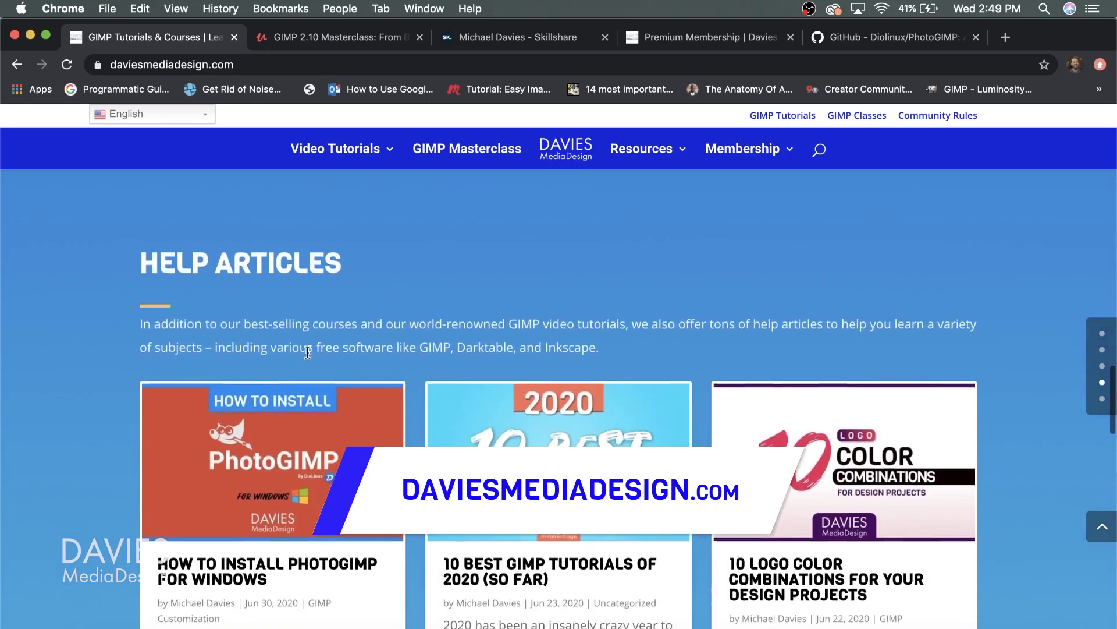
{"action": "scroll", "coordinate": [307, 352], "scroll_direction": "down", "scroll_amount": 10}
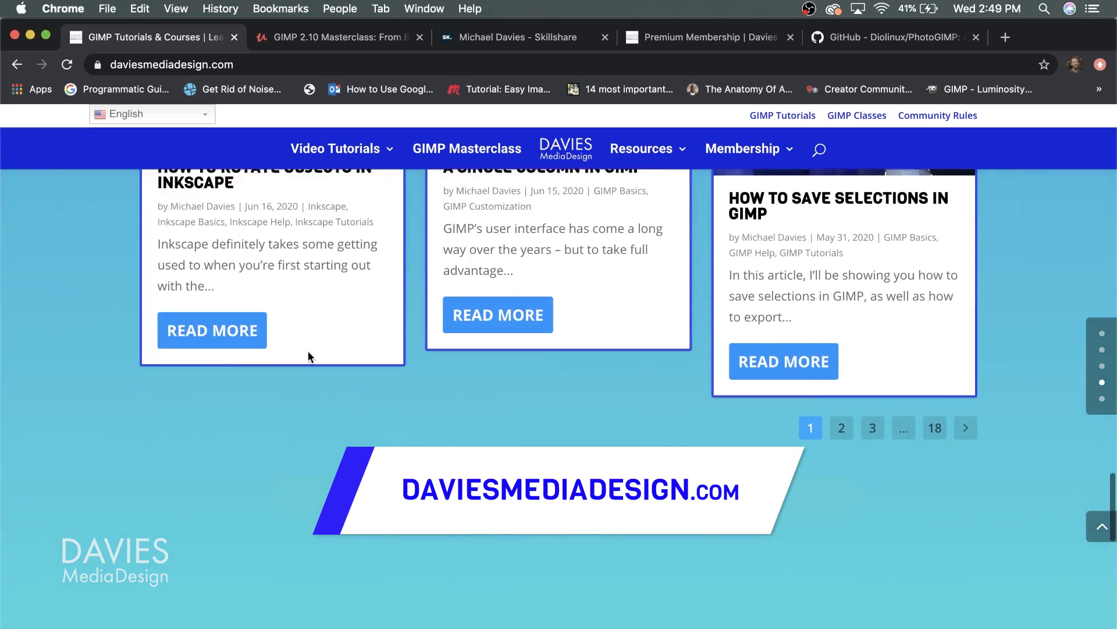
{"action": "scroll", "coordinate": [308, 351], "scroll_direction": "down", "scroll_amount": 5}
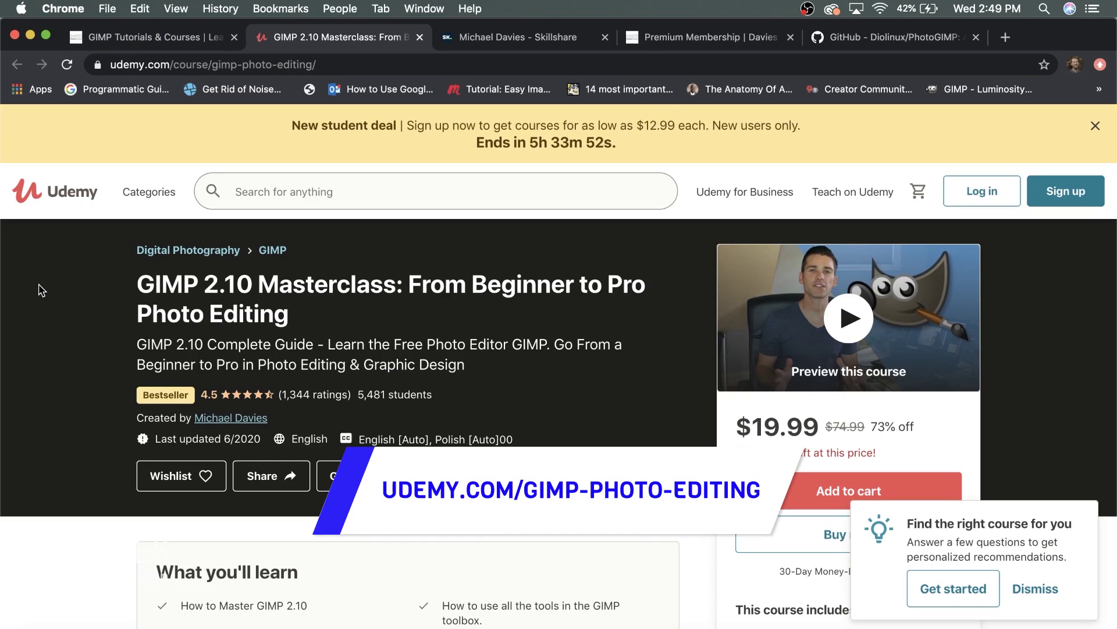
{"action": "key", "text": "ctrl+Tab"}
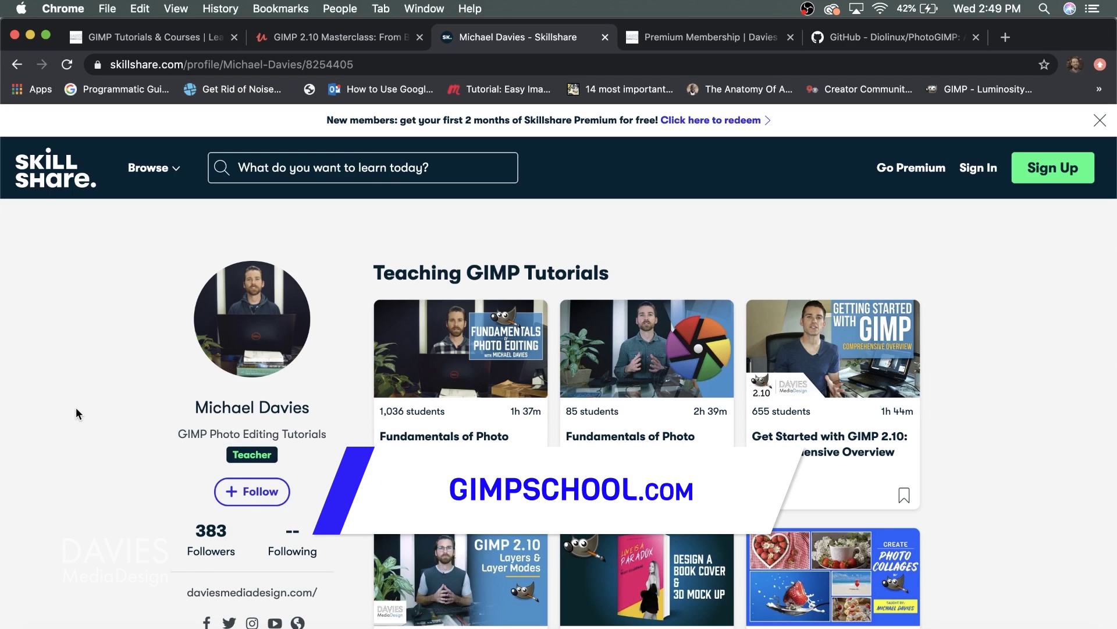
{"action": "key", "text": "ctrl+Tab"}
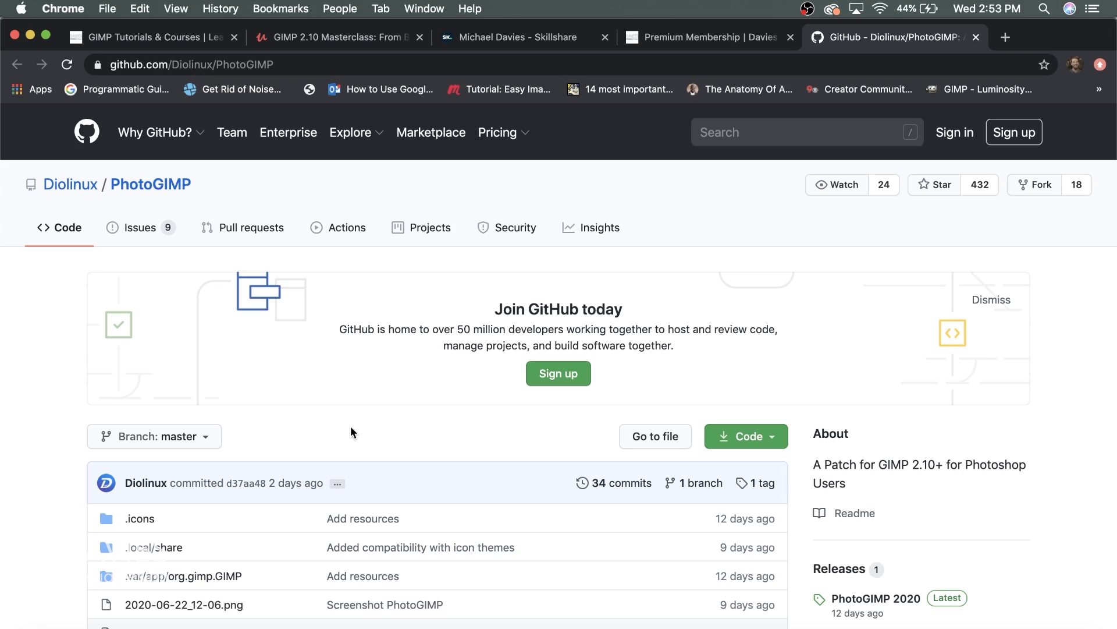
- Skim the PhotoGIMP README, return to the top and reveal the Code button's Download ZIP option
{"action": "scroll", "coordinate": [424, 369], "scroll_direction": "down", "scroll_amount": 10}
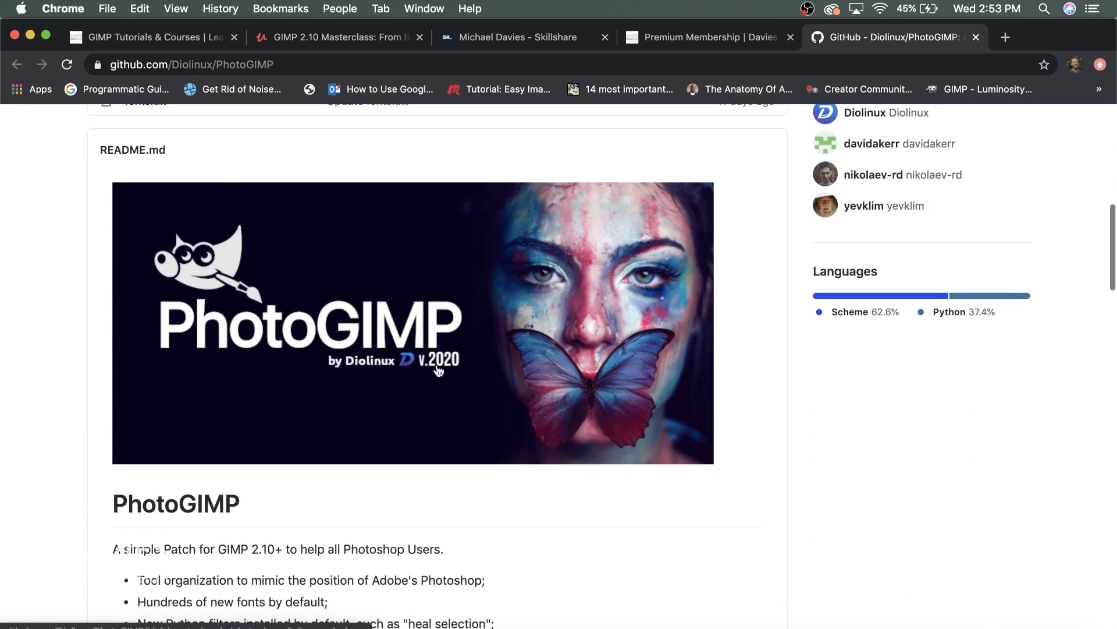
{"action": "scroll", "coordinate": [433, 373], "scroll_direction": "down", "scroll_amount": 5}
{"action": "left_click_drag", "start_coordinate": [164, 309], "coordinate": [274, 382]}
{"action": "left_click", "coordinate": [381, 412]}
{"action": "scroll", "coordinate": [551, 417], "scroll_direction": "up", "scroll_amount": 10}
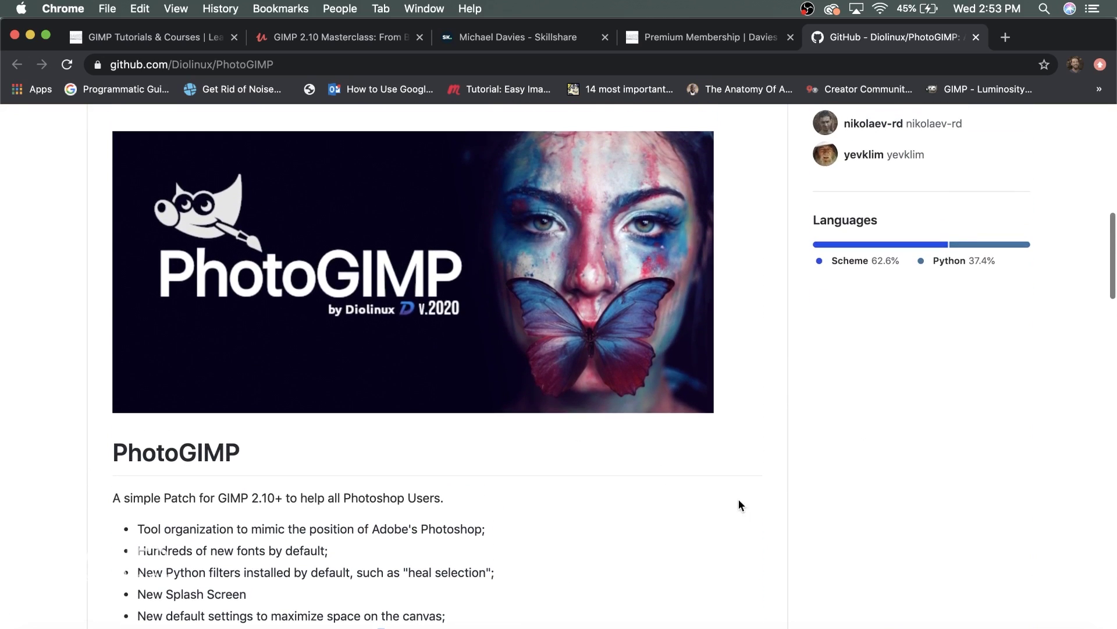
{"action": "scroll", "coordinate": [512, 424], "scroll_direction": "up", "scroll_amount": 4}
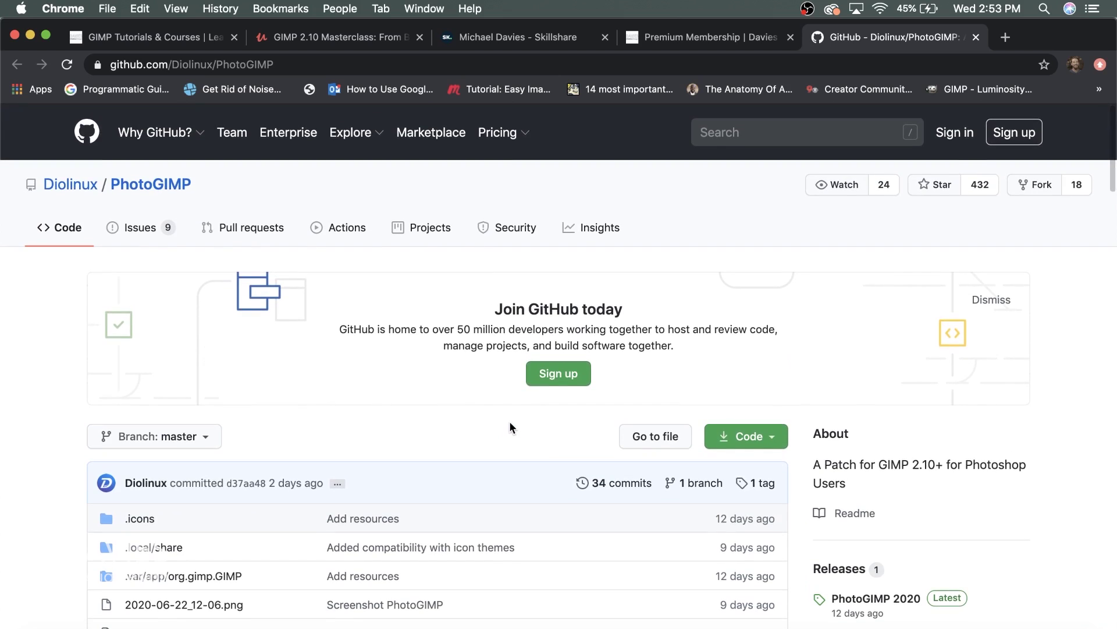
{"action": "left_click", "coordinate": [779, 443]}
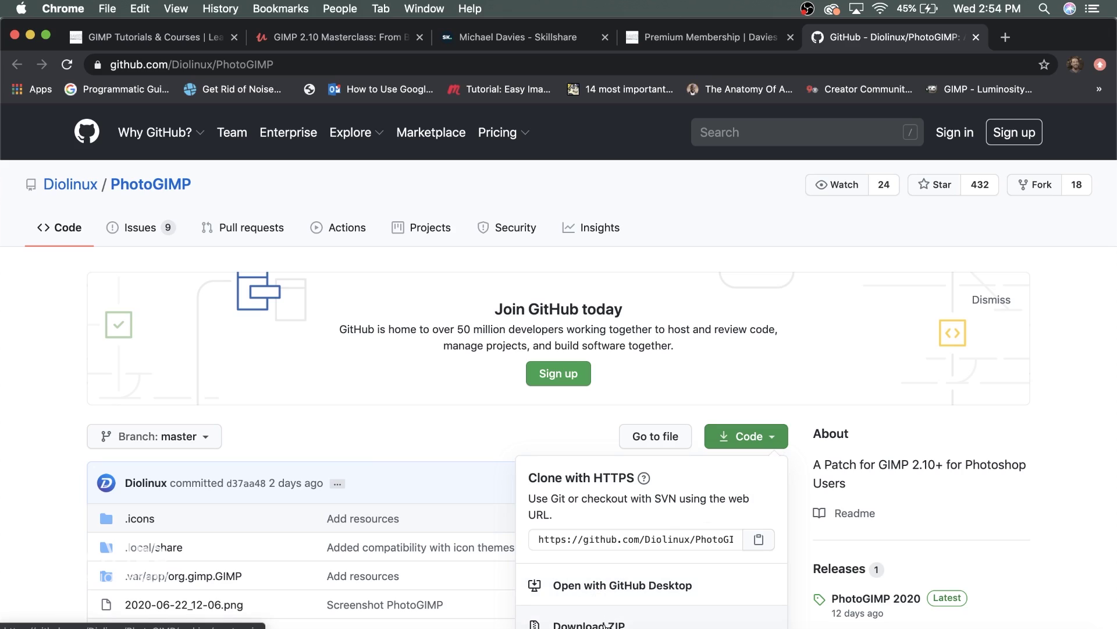
{"action": "scroll", "coordinate": [605, 625], "scroll_direction": "down", "scroll_amount": 2}
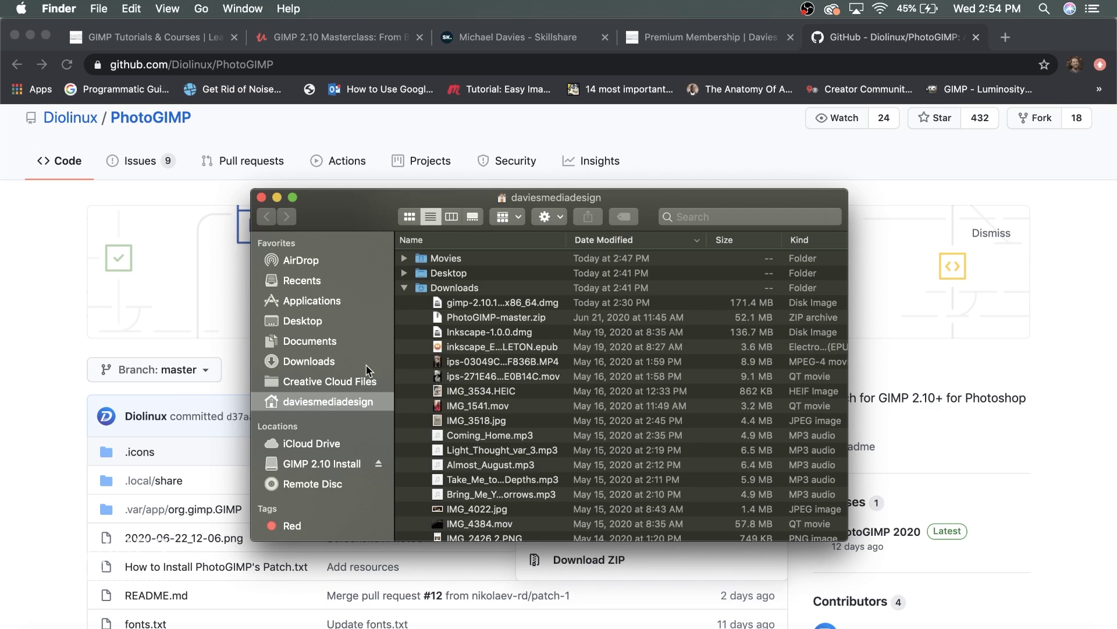
- Unzip PhotoGIMP-master.zip in Downloads and expand the extracted PhotoGIMP-master folder
{"action": "left_click", "coordinate": [405, 287]}
{"action": "left_click", "coordinate": [405, 288]}
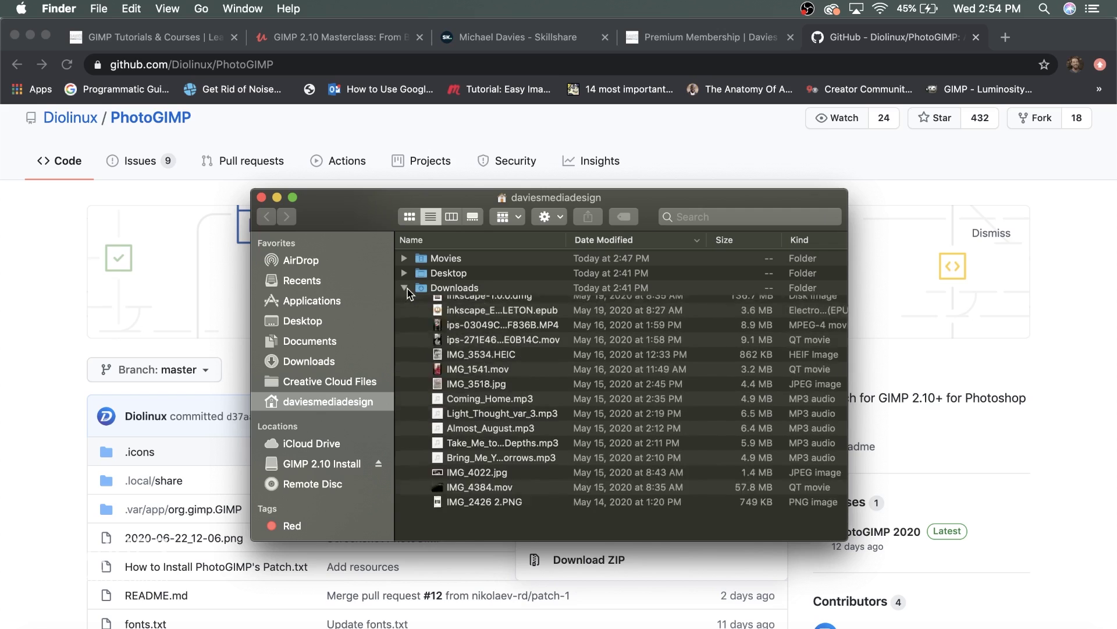
{"action": "left_click", "coordinate": [485, 319]}
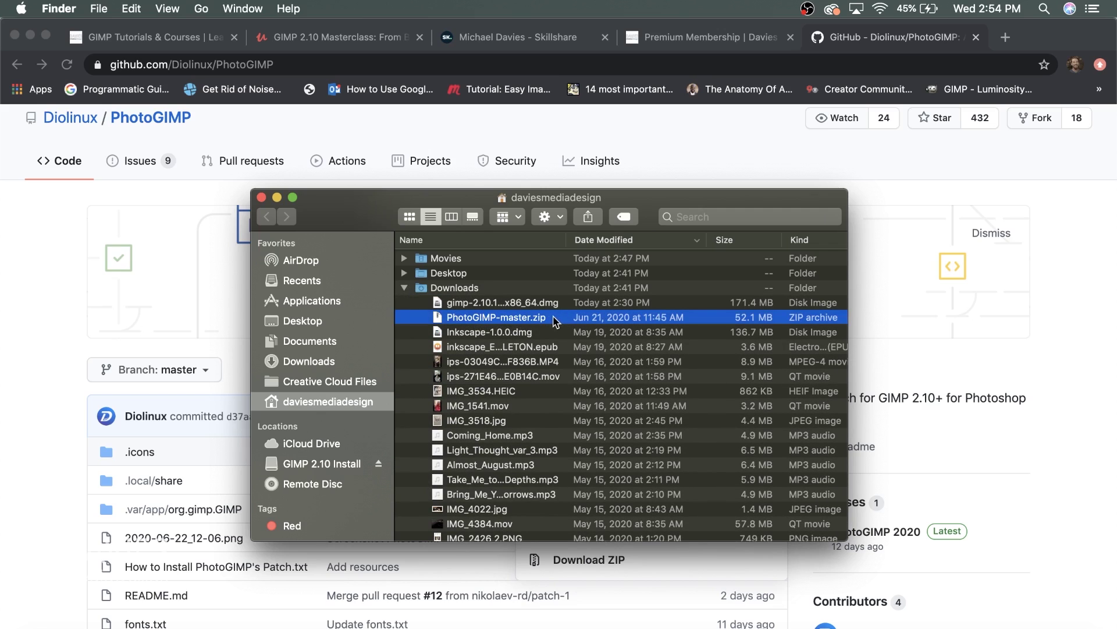
{"action": "double_click", "coordinate": [481, 318]}
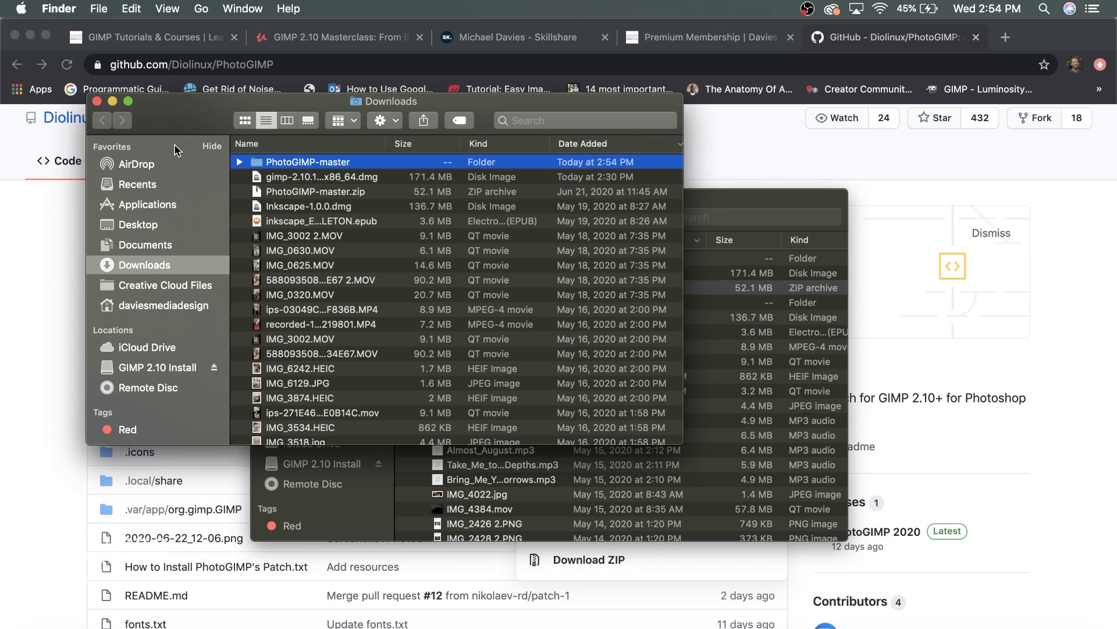
{"action": "left_click", "coordinate": [239, 162]}
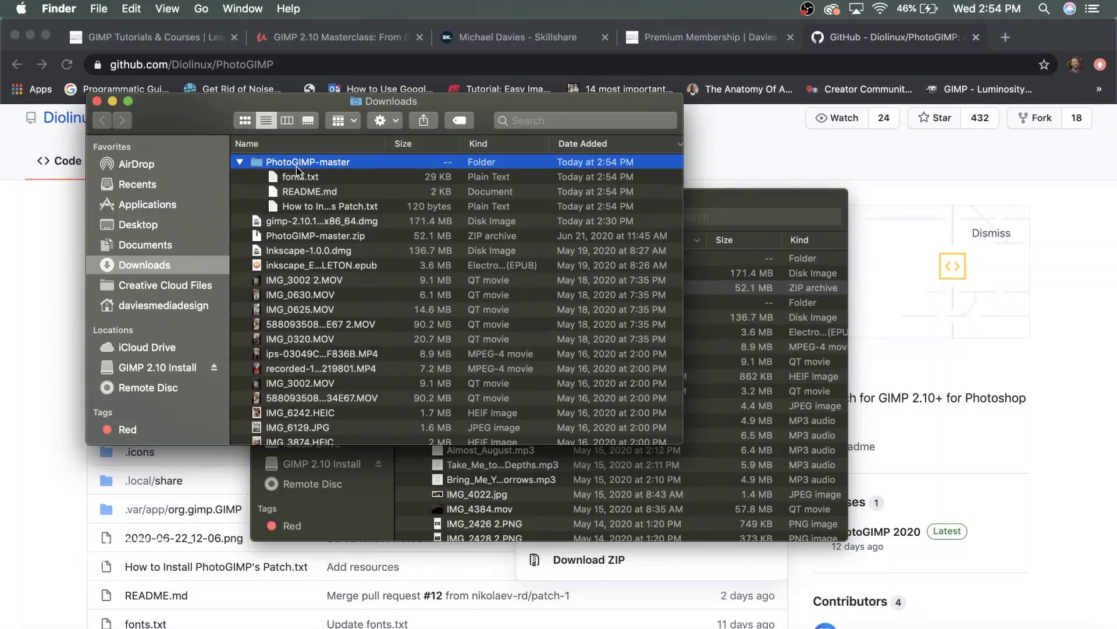
- Show hidden files and drill down .var > app > org.gimp.GIMP > config > GIMP to select 2.10
{"action": "key", "text": "super+shift+period"}
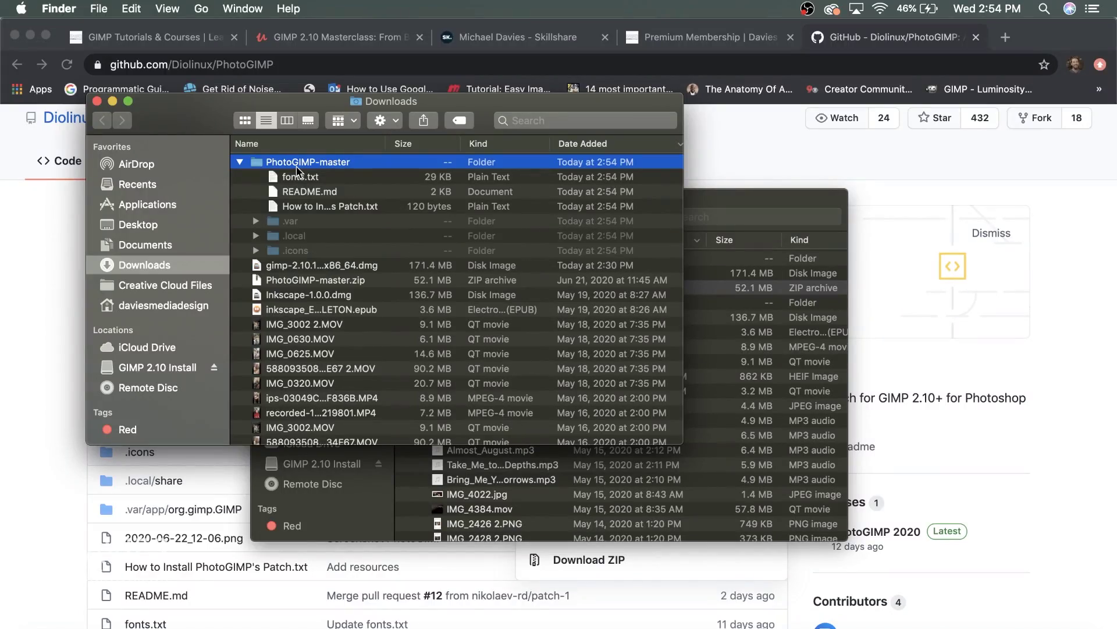
{"action": "left_click", "coordinate": [256, 222]}
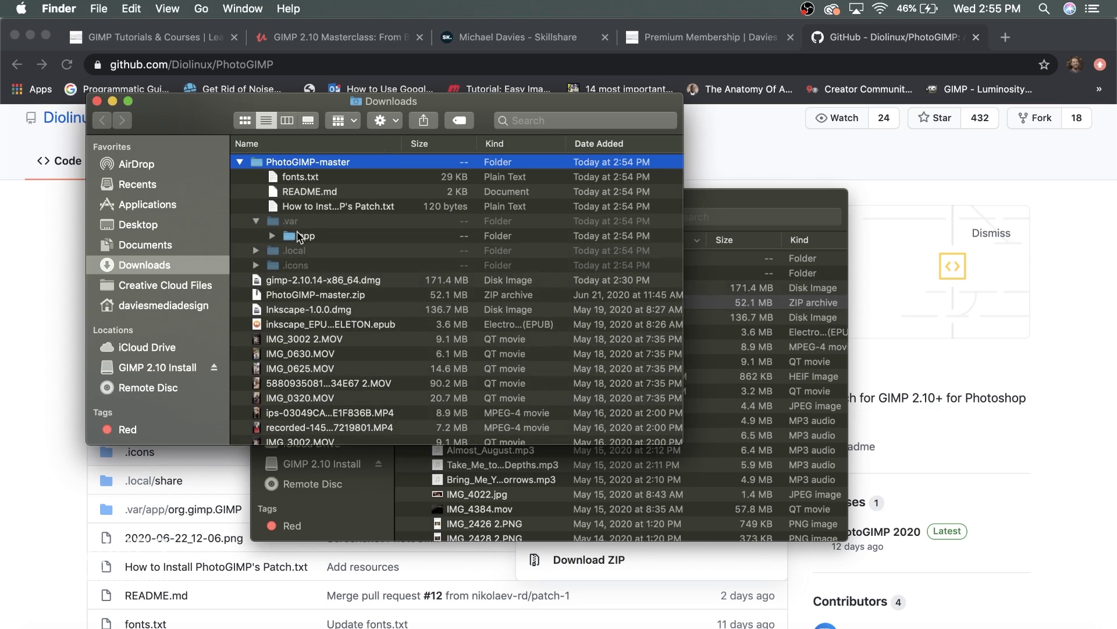
{"action": "left_click", "coordinate": [272, 236]}
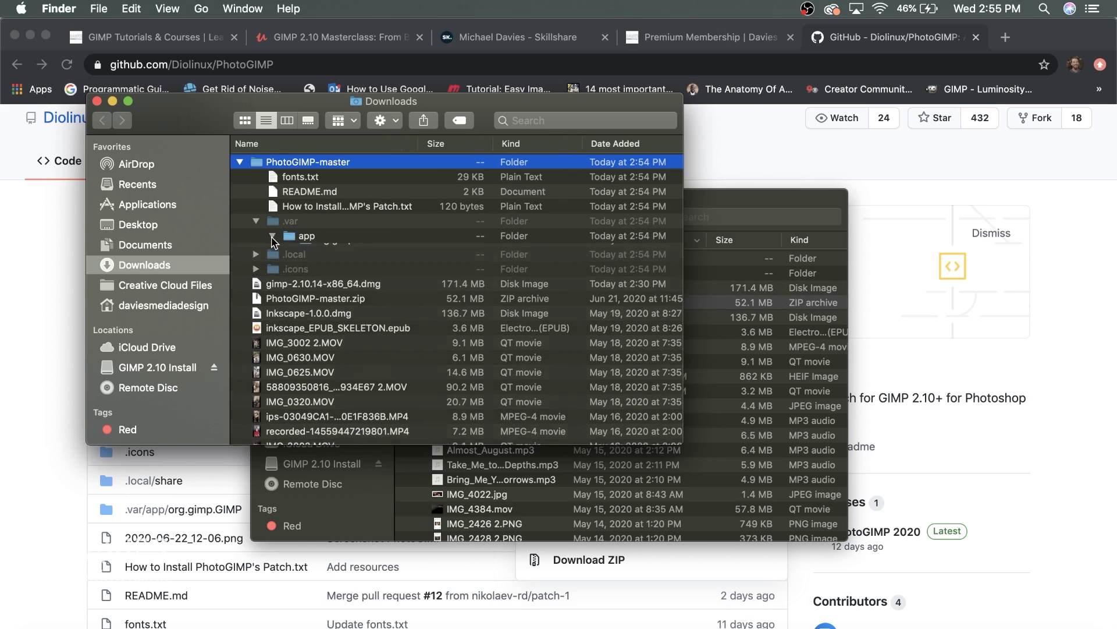
{"action": "left_click", "coordinate": [289, 251]}
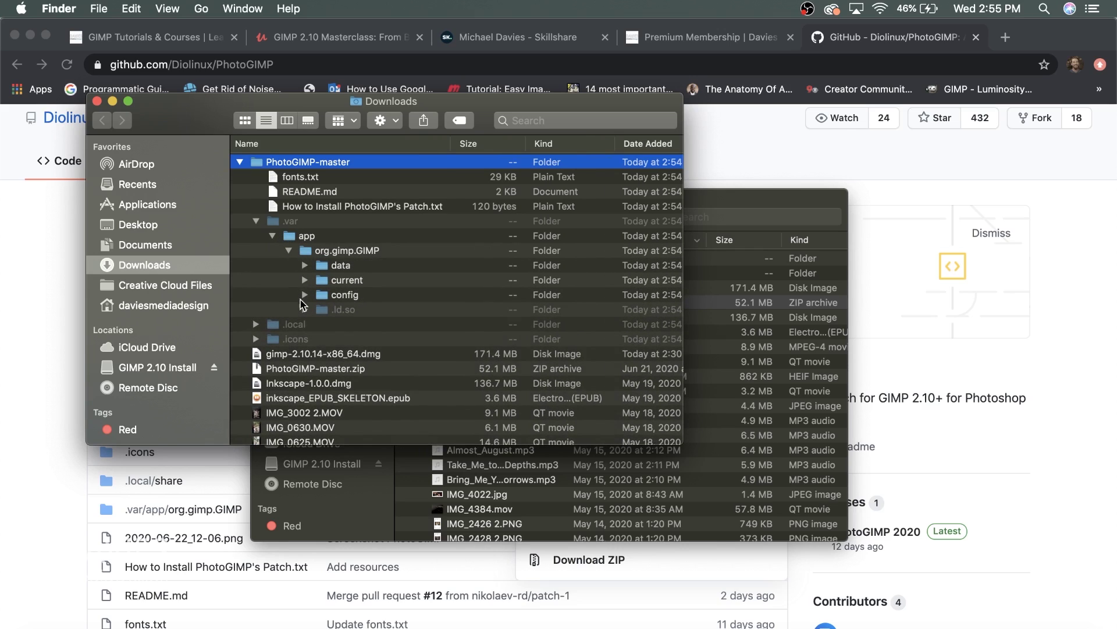
{"action": "left_click", "coordinate": [305, 296]}
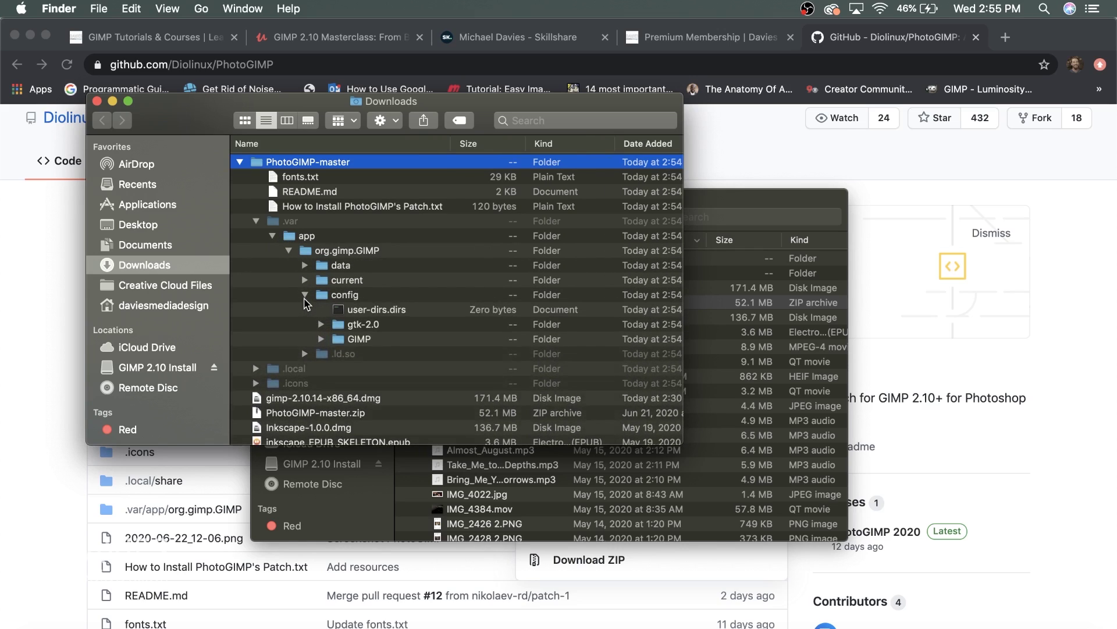
{"action": "left_click", "coordinate": [321, 338]}
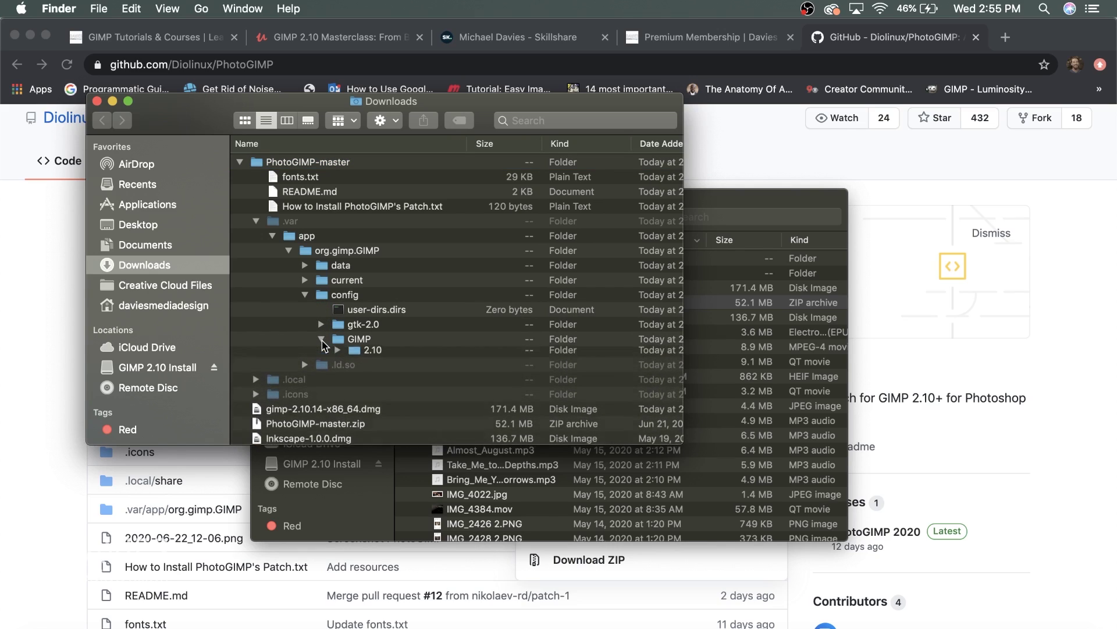
{"action": "left_click", "coordinate": [365, 358]}
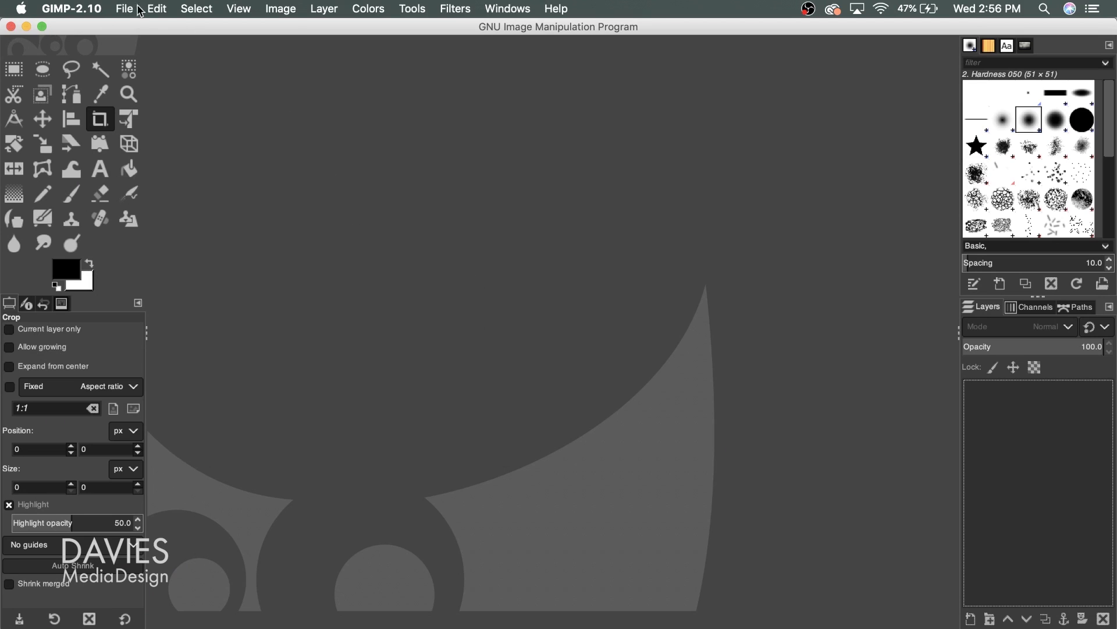
- Quit GIMP 2.10 from the GIMP-2.10 menu
{"action": "left_click", "coordinate": [82, 9]}
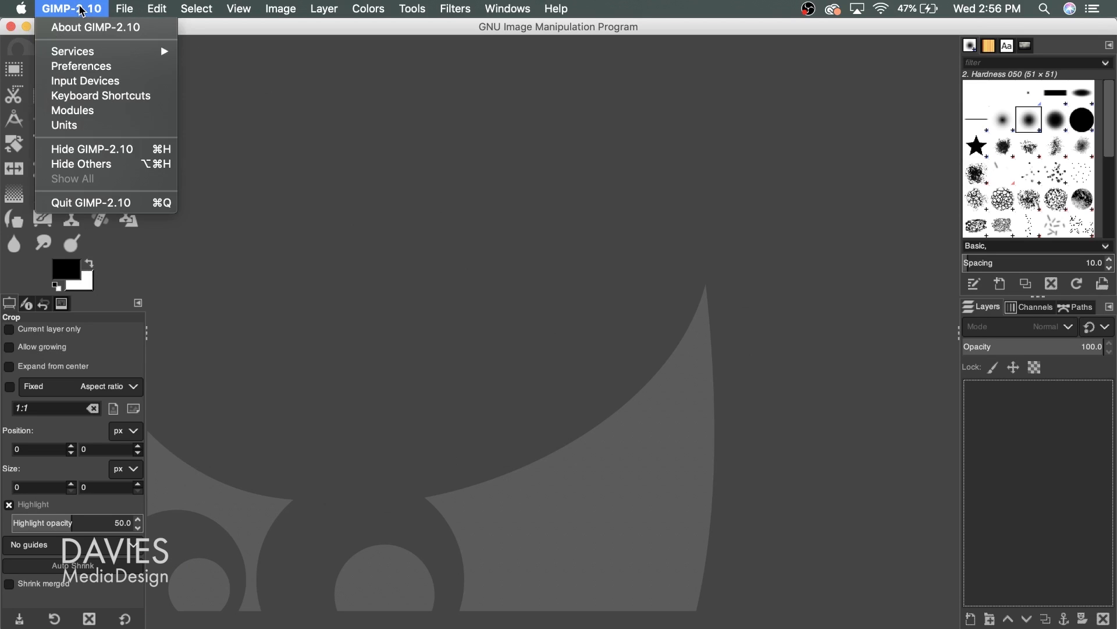
{"action": "left_click", "coordinate": [98, 204]}
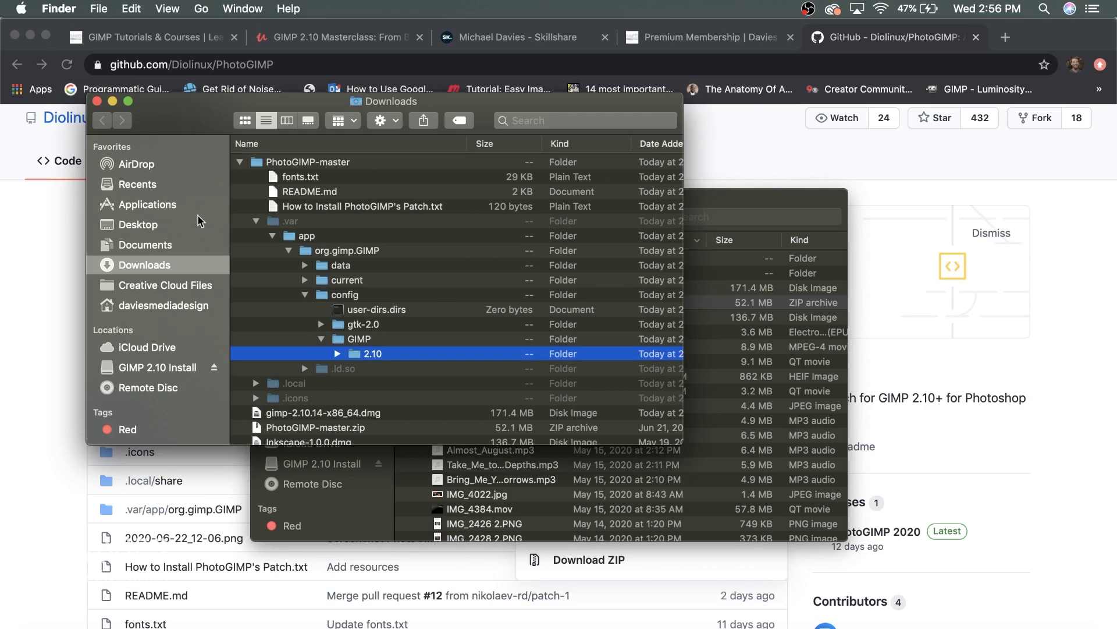
- Reposition the home-folder window and select GIMP-2.10 in Applications
{"action": "left_click", "coordinate": [714, 205]}
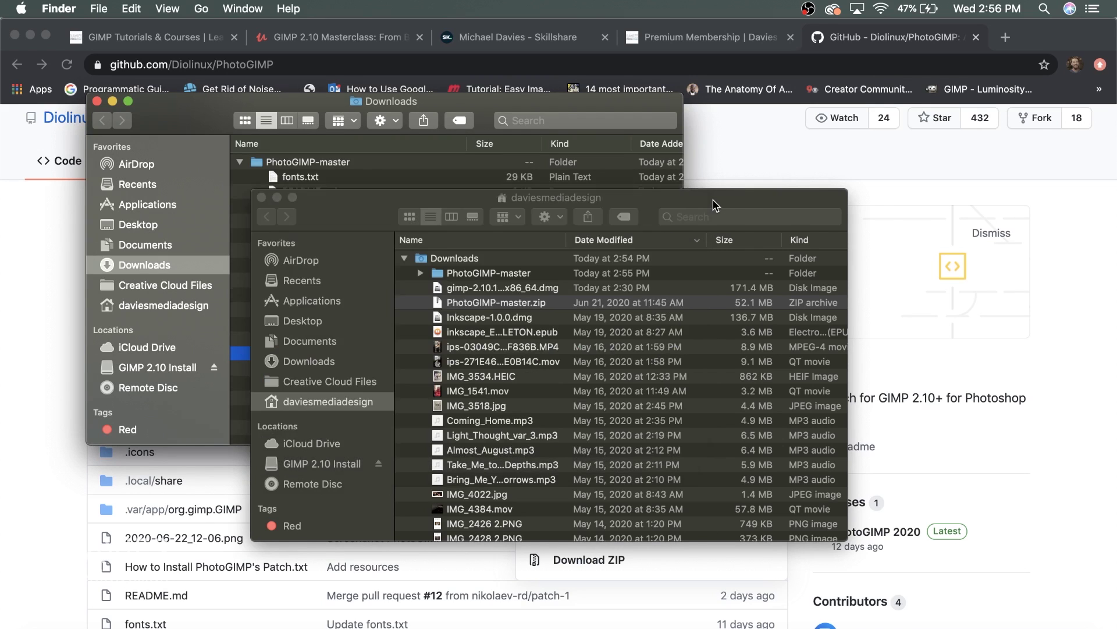
{"action": "left_click_drag", "start_coordinate": [640, 207], "coordinate": [689, 193]}
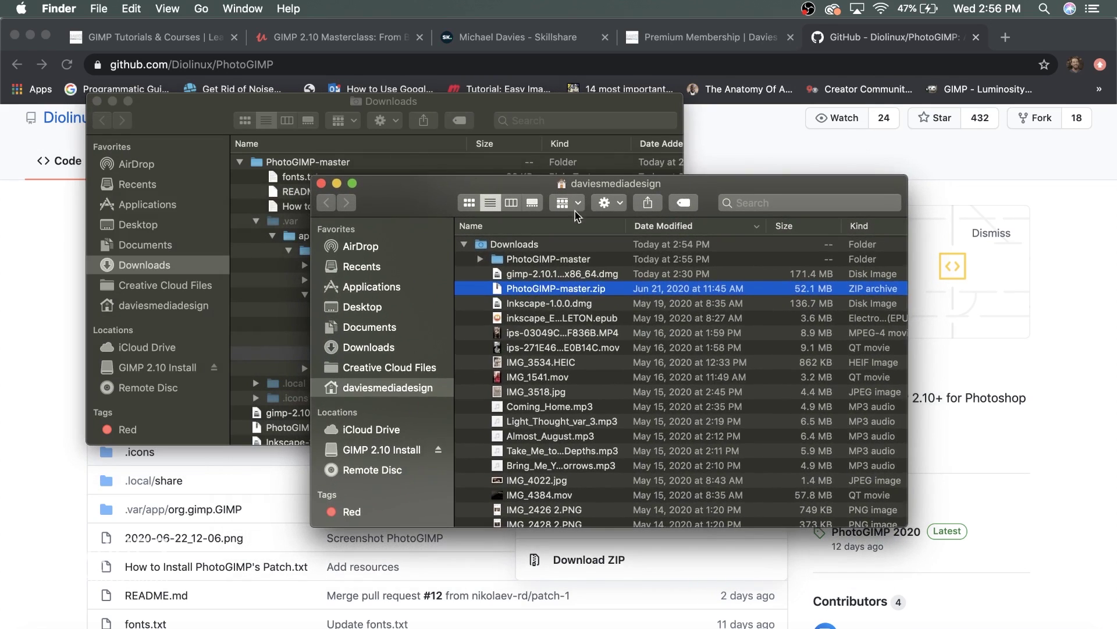
{"action": "left_click", "coordinate": [376, 288]}
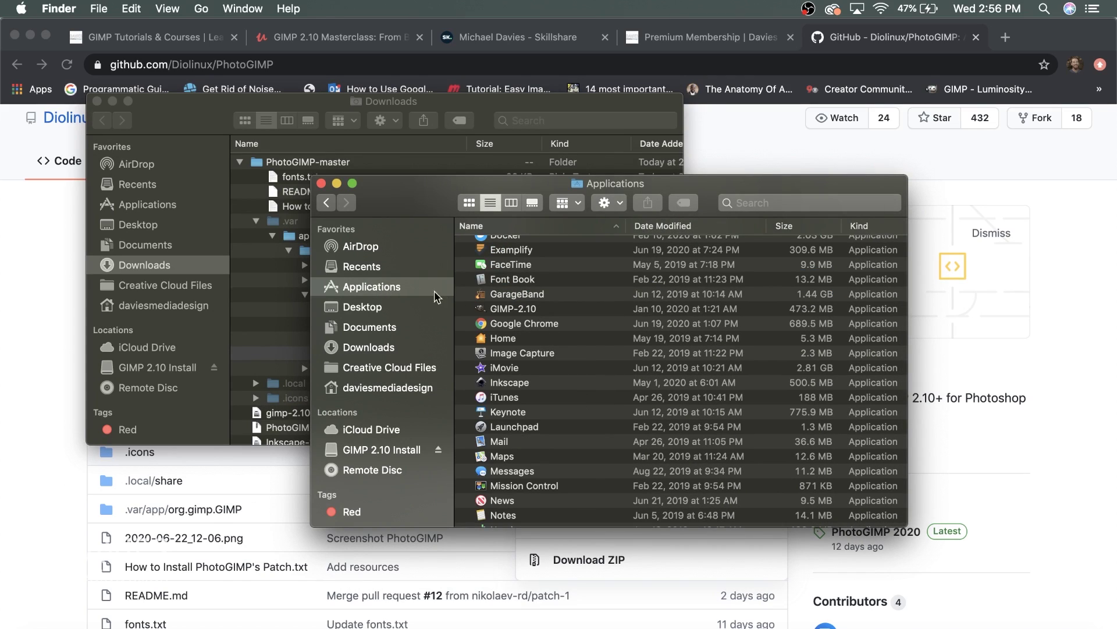
{"action": "left_click", "coordinate": [523, 309]}
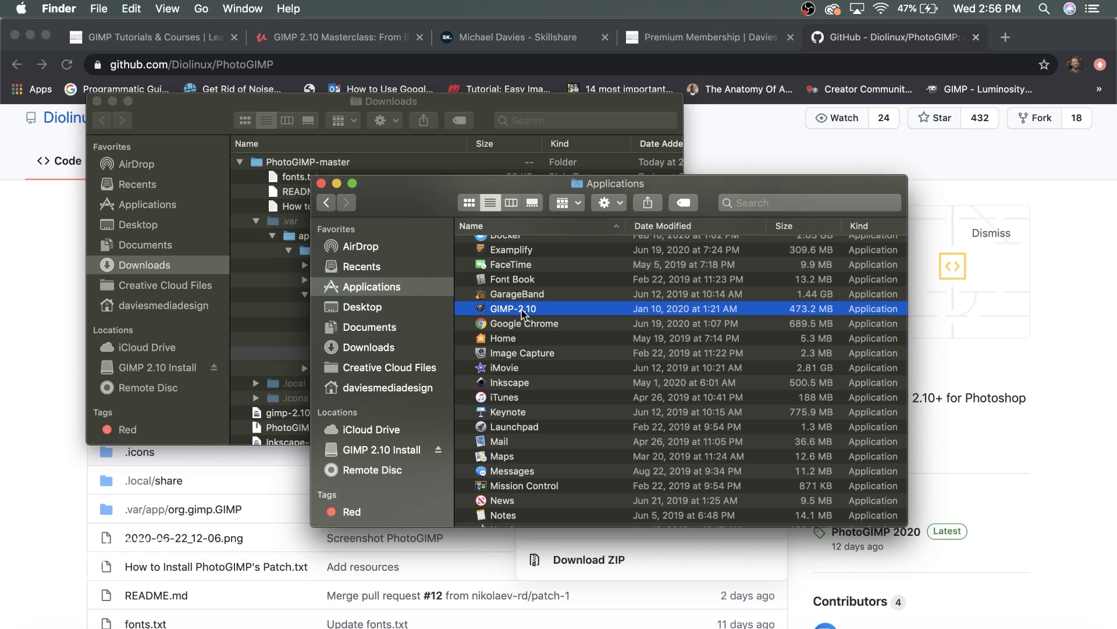
- Use Go to Folder to open ~/Library
{"action": "left_click", "coordinate": [202, 9]}
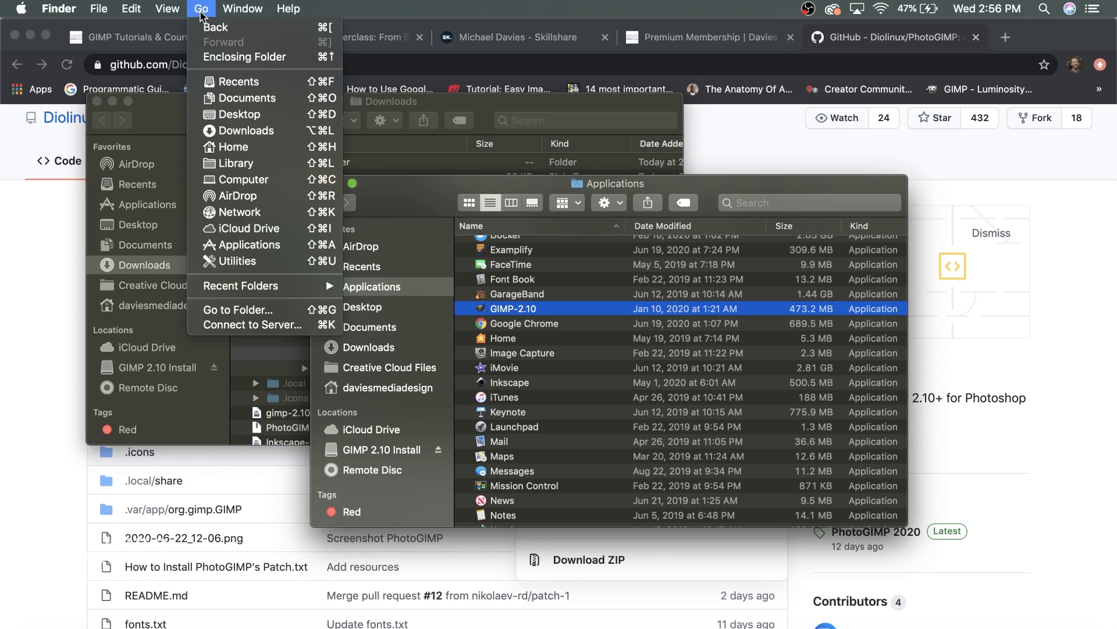
{"action": "left_click", "coordinate": [231, 311]}
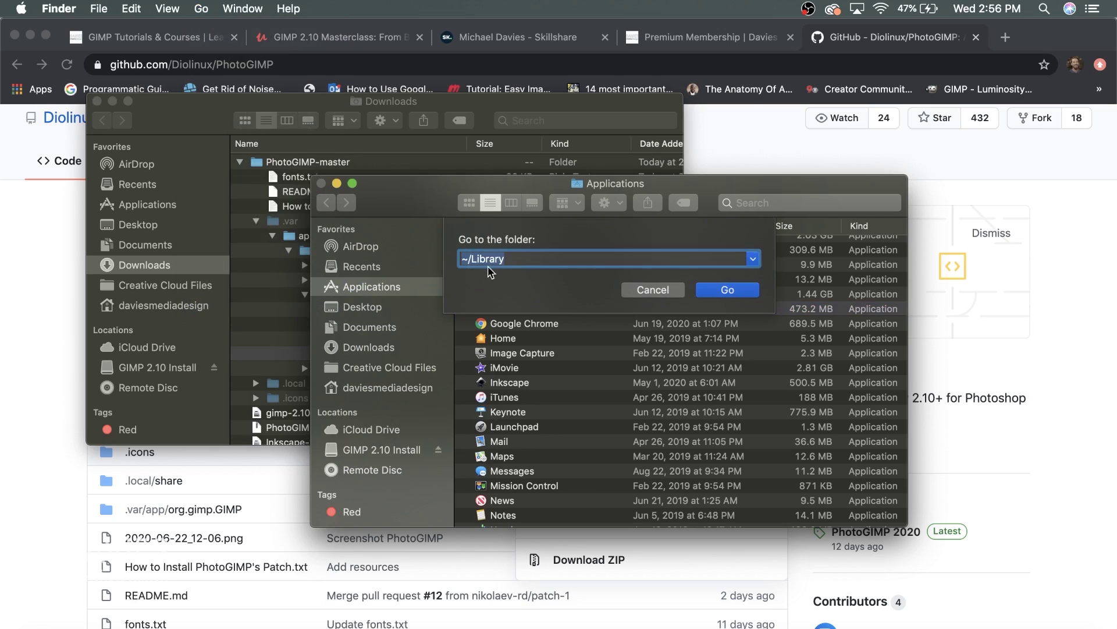
{"action": "key", "text": "Right"}
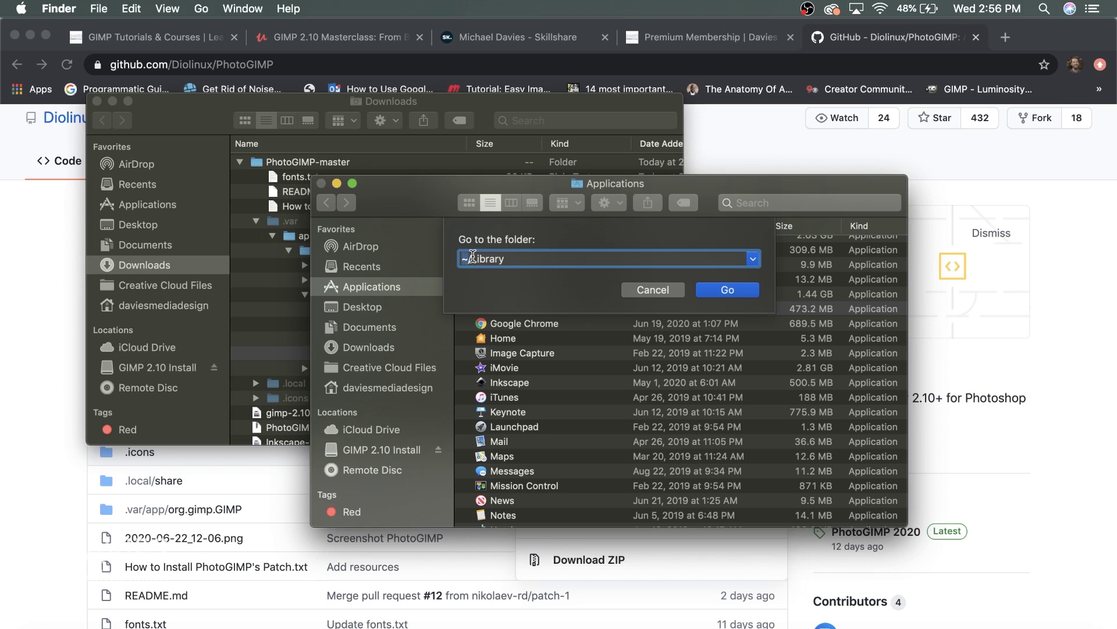
{"action": "left_click", "coordinate": [518, 259]}
{"action": "left_click", "coordinate": [725, 289]}
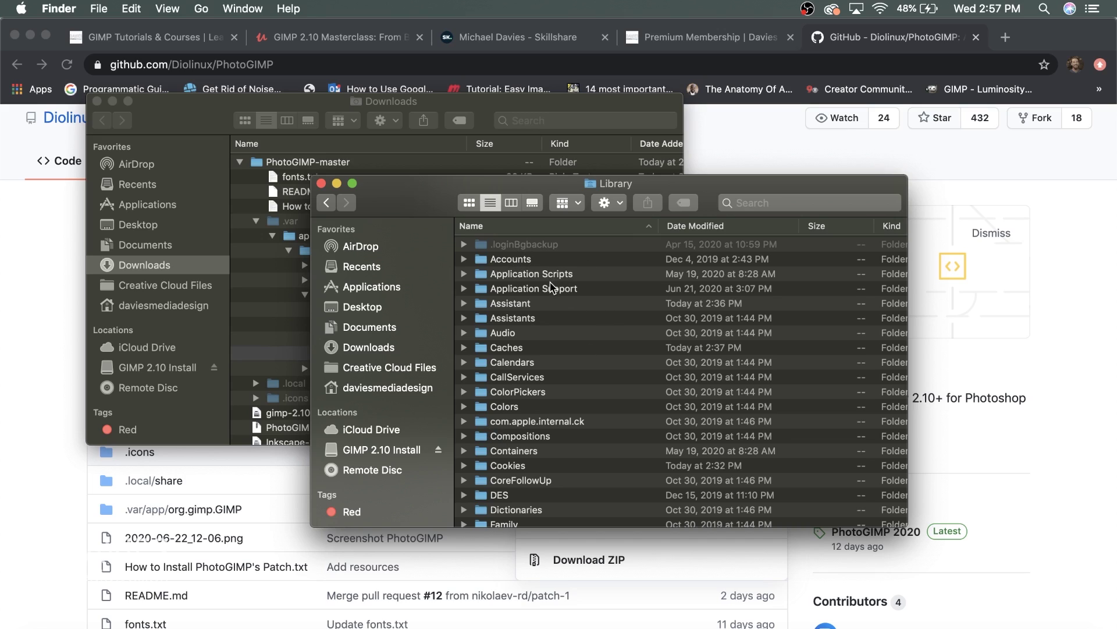
- Expand Application Support > GIMP to select its 2.10 folder, then open a new Finder window
{"action": "left_click", "coordinate": [464, 289]}
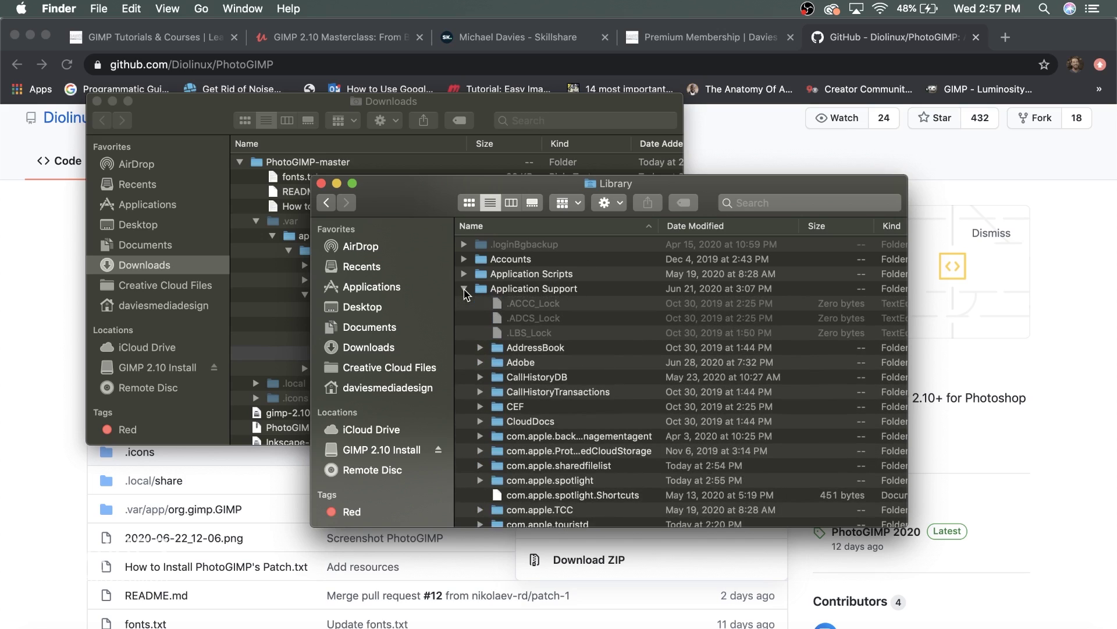
{"action": "scroll", "coordinate": [556, 365], "scroll_direction": "down", "scroll_amount": 10}
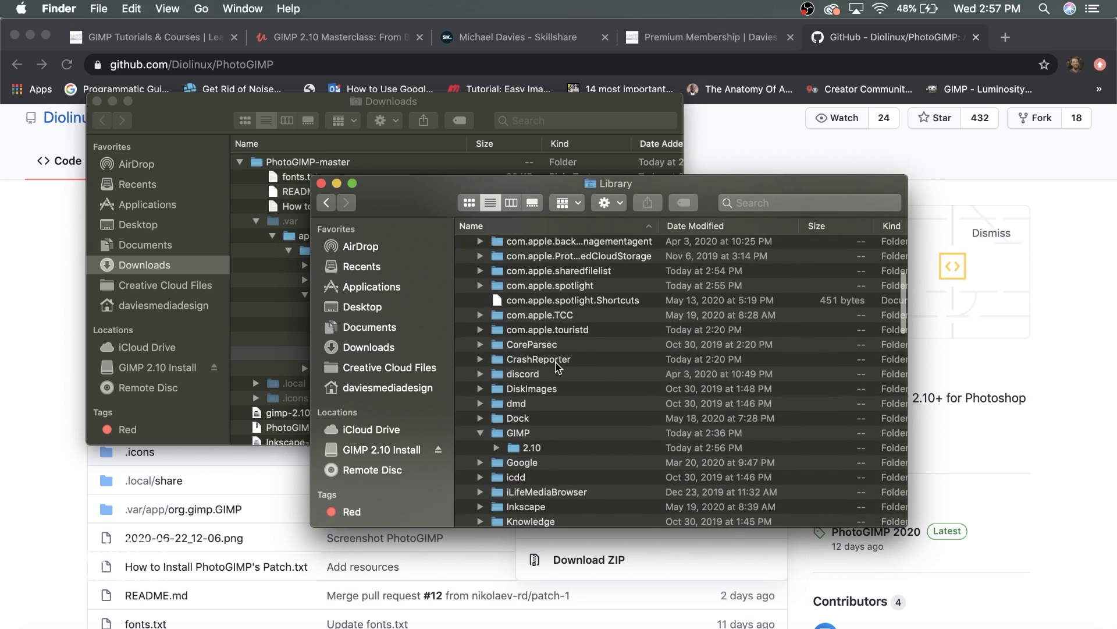
{"action": "scroll", "coordinate": [555, 366], "scroll_direction": "down", "scroll_amount": 2}
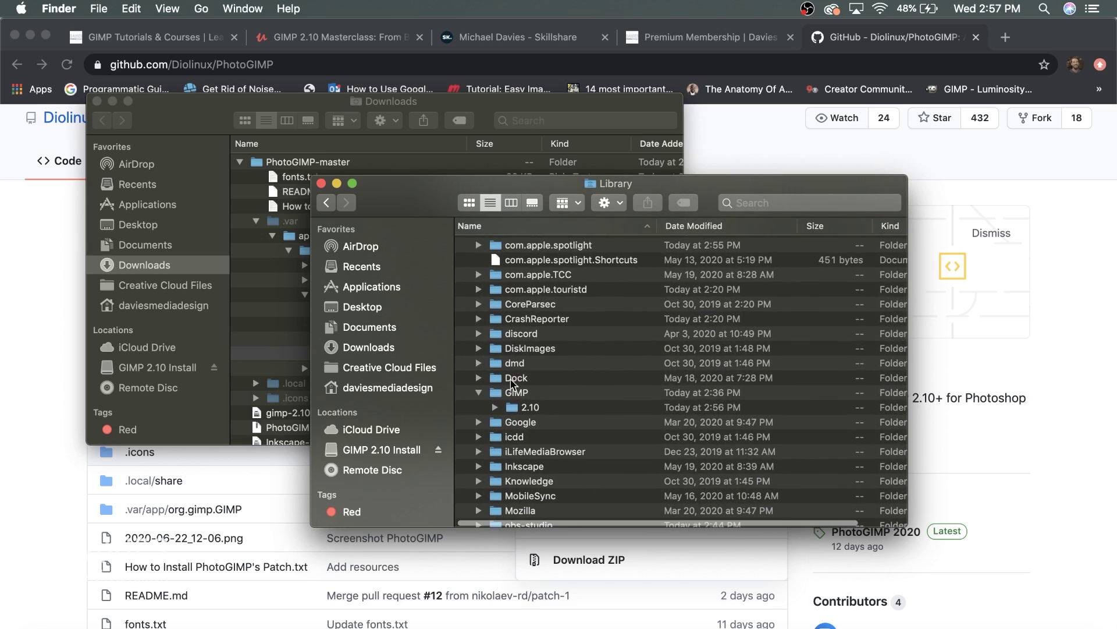
{"action": "left_click", "coordinate": [481, 394]}
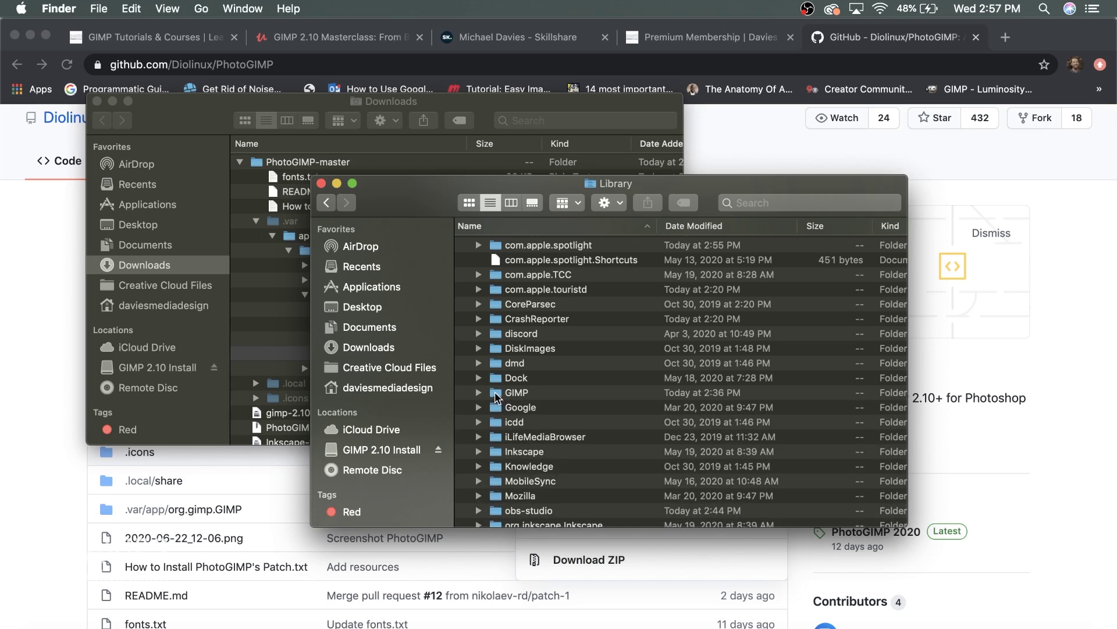
{"action": "left_click", "coordinate": [478, 393]}
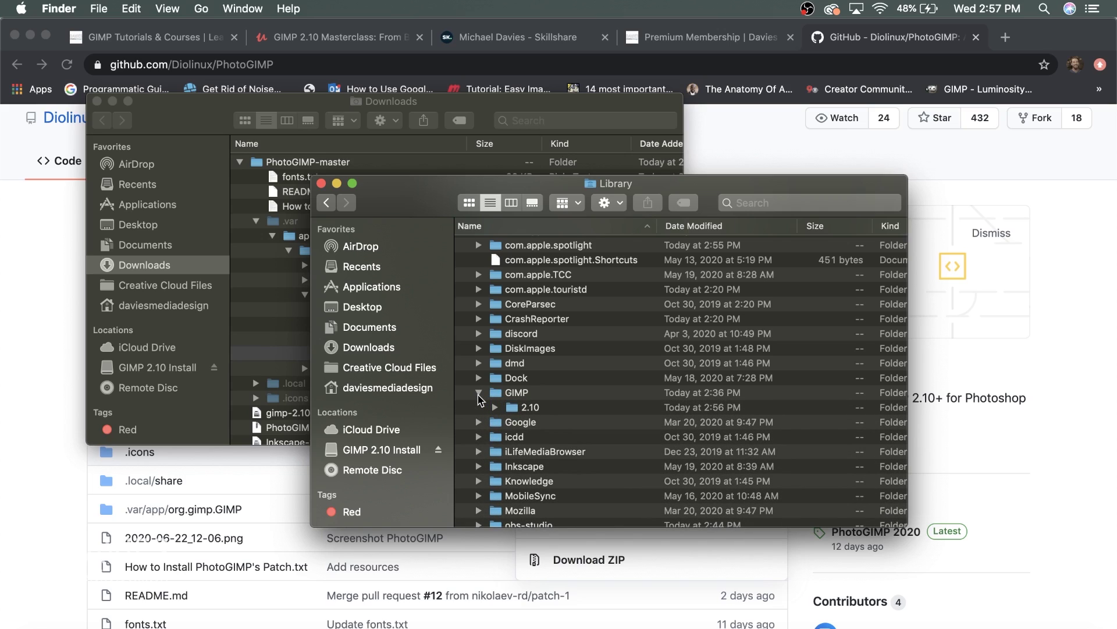
{"action": "left_click", "coordinate": [512, 410]}
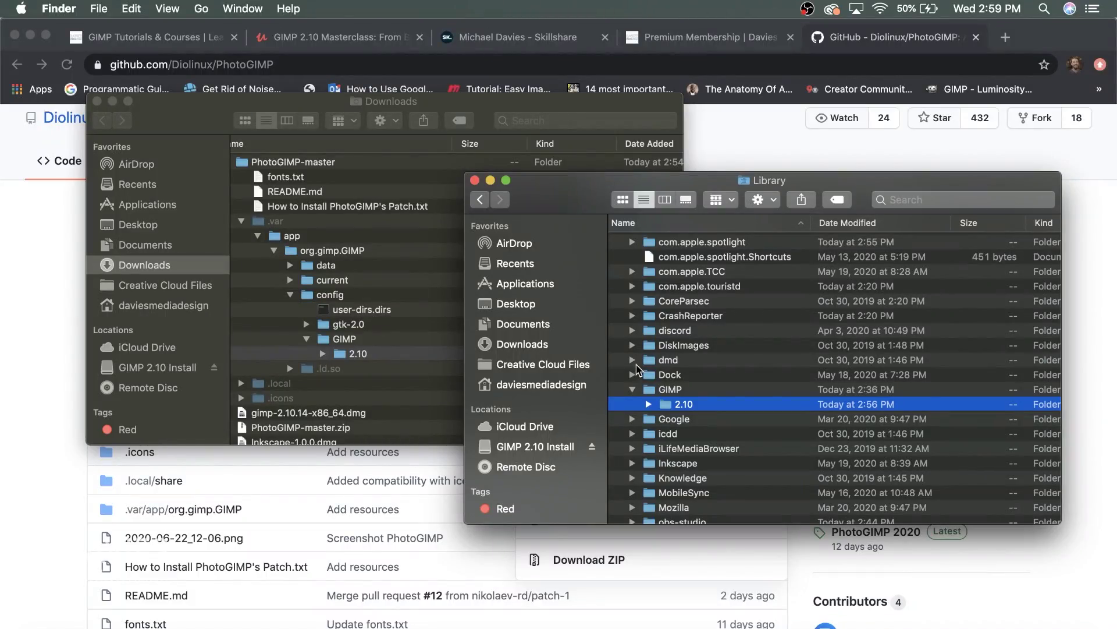
{"action": "left_click", "coordinate": [98, 9]}
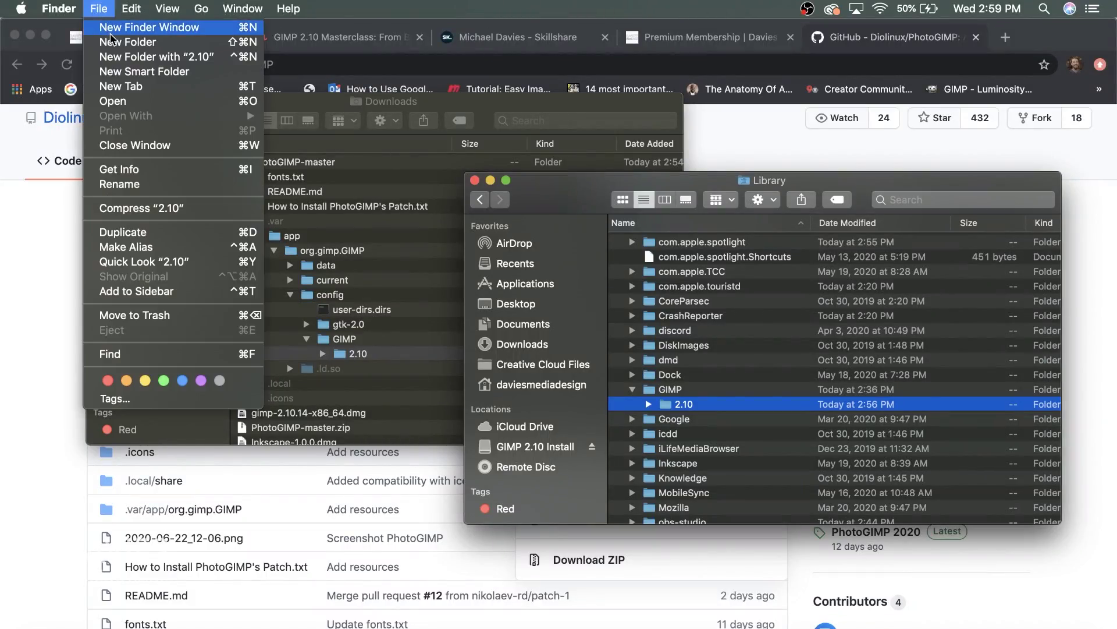
{"action": "left_click", "coordinate": [111, 34]}
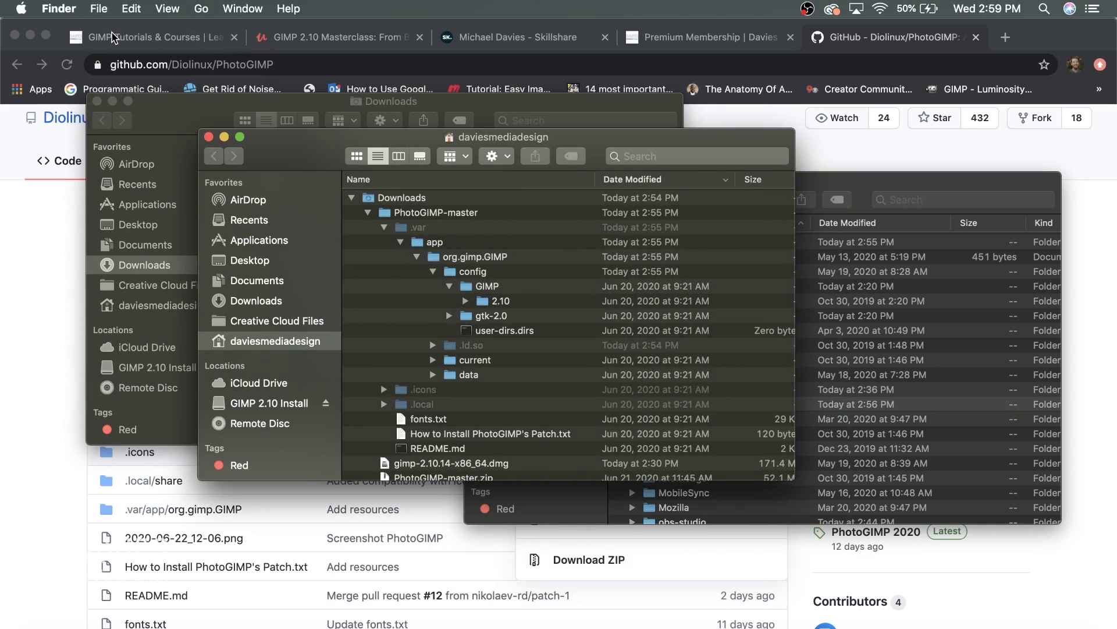
- Create a new Desktop folder named 'GIMP 2 10 Back Up'
{"action": "left_click", "coordinate": [261, 263]}
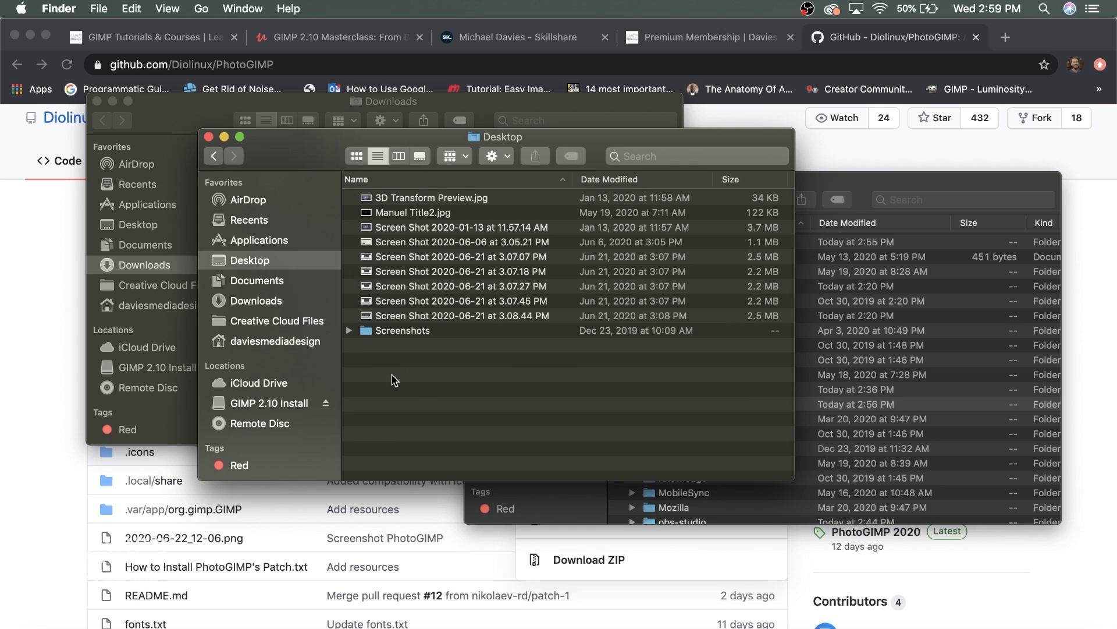
{"action": "left_click", "coordinate": [504, 157]}
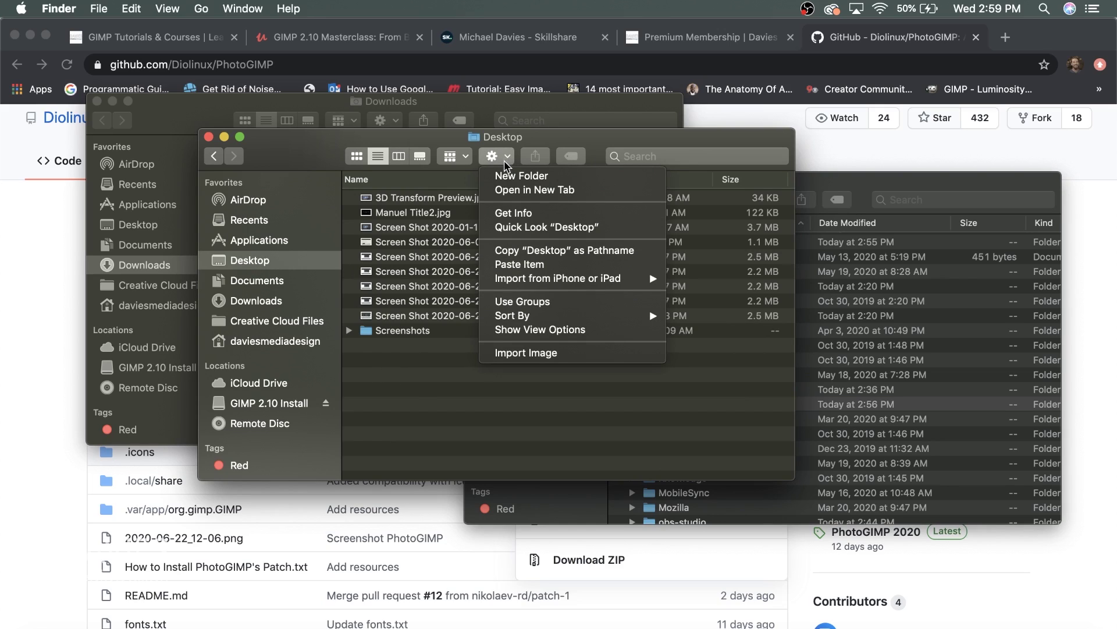
{"action": "left_click", "coordinate": [512, 176]}
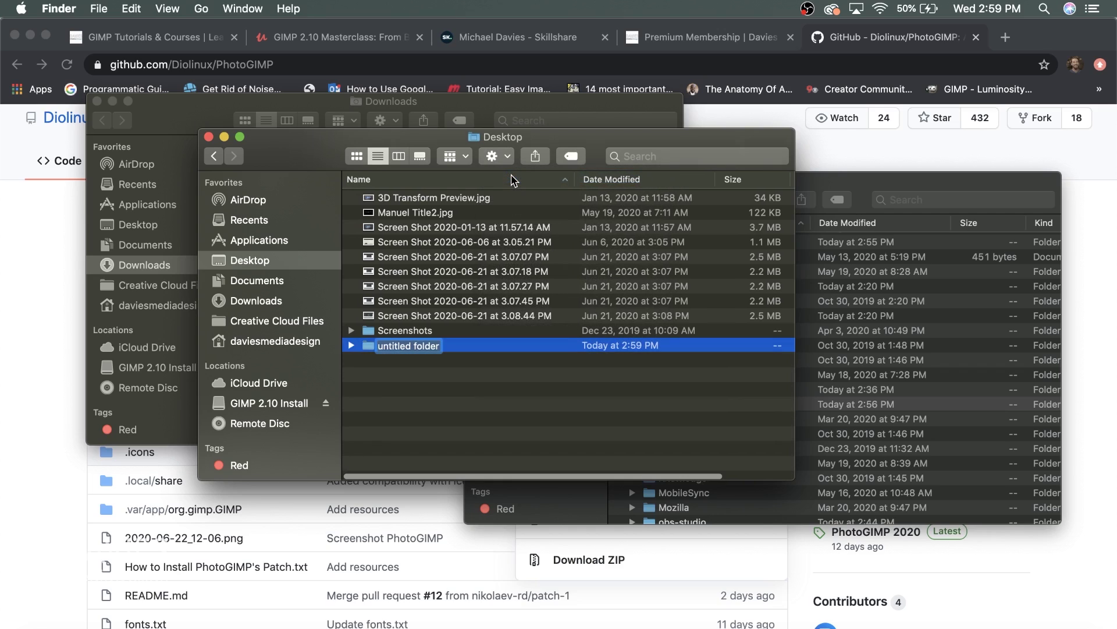
{"action": "type", "text": "GIMP"}
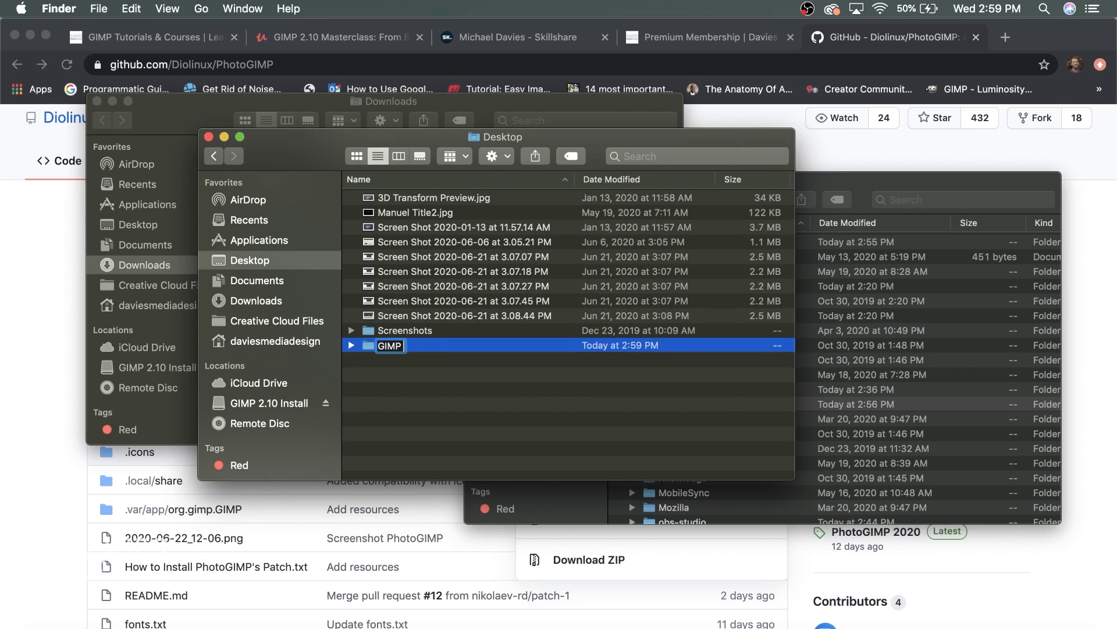
{"action": "type", "text": " 2 10 Back Up"}
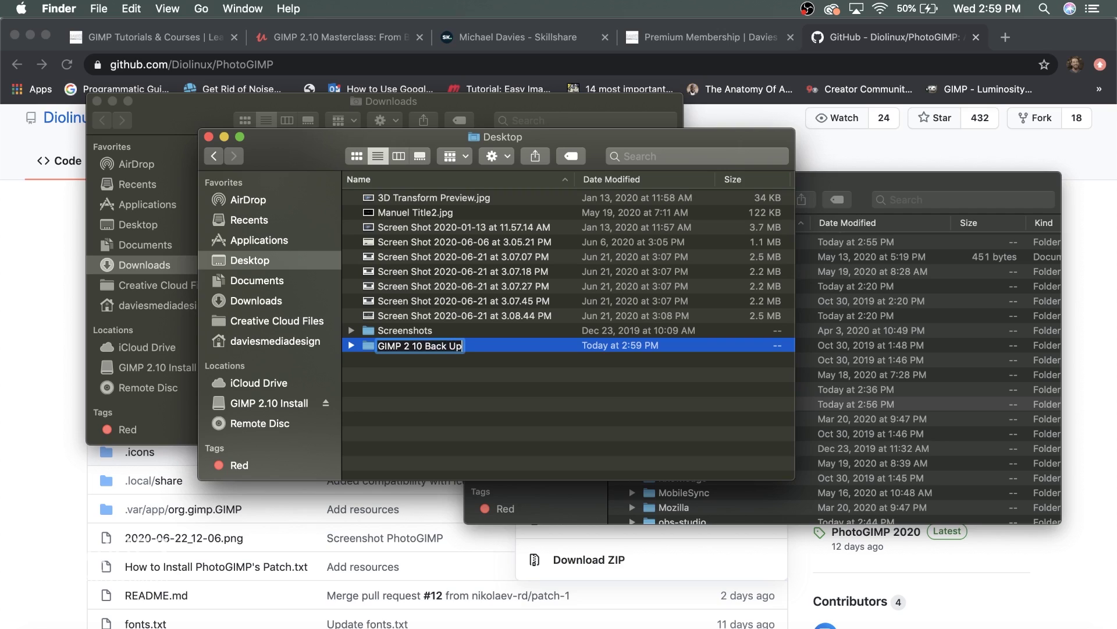
{"action": "key", "text": "Return"}
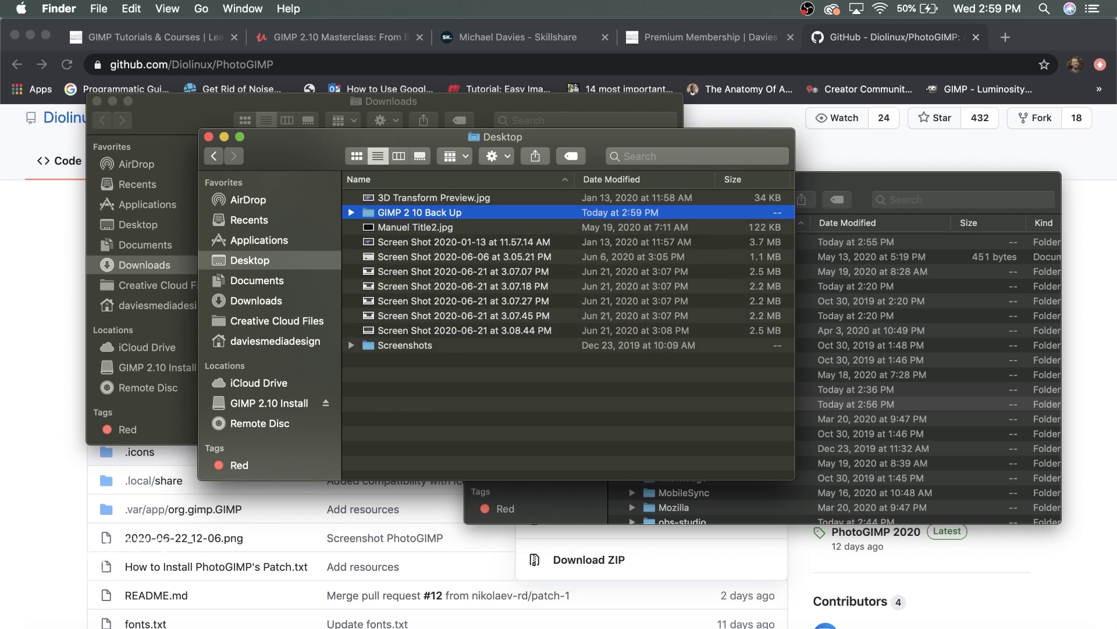
- Move Library's GIMP 2.10 folder into the GIMP 2 10 Back Up folder
{"action": "double_click", "coordinate": [369, 213]}
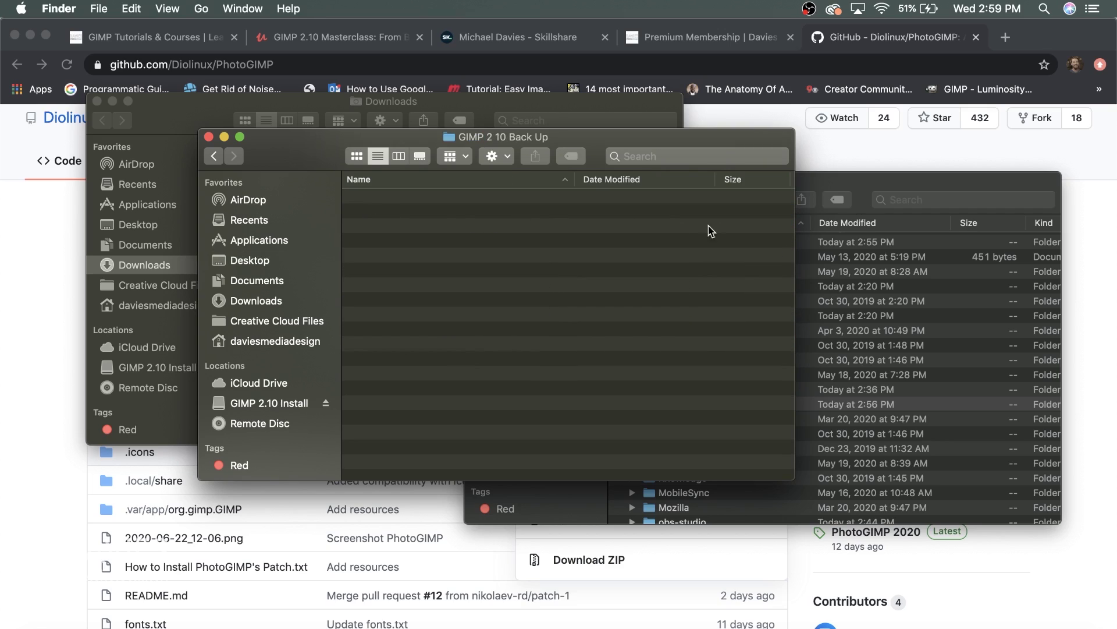
{"action": "left_click", "coordinate": [844, 191]}
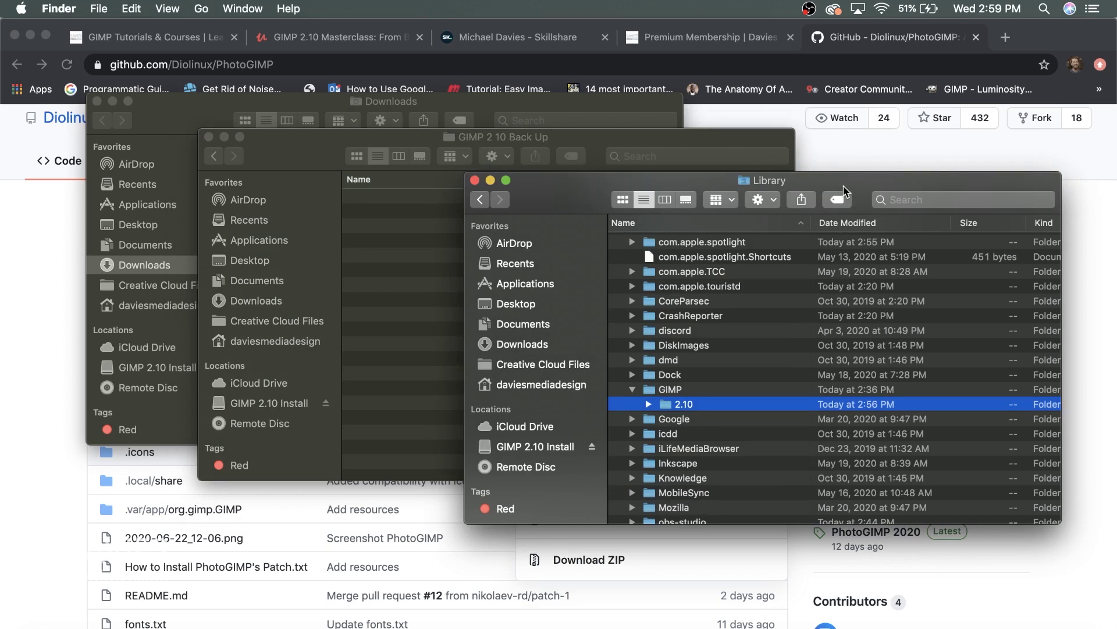
{"action": "left_click_drag", "start_coordinate": [668, 407], "coordinate": [391, 323]}
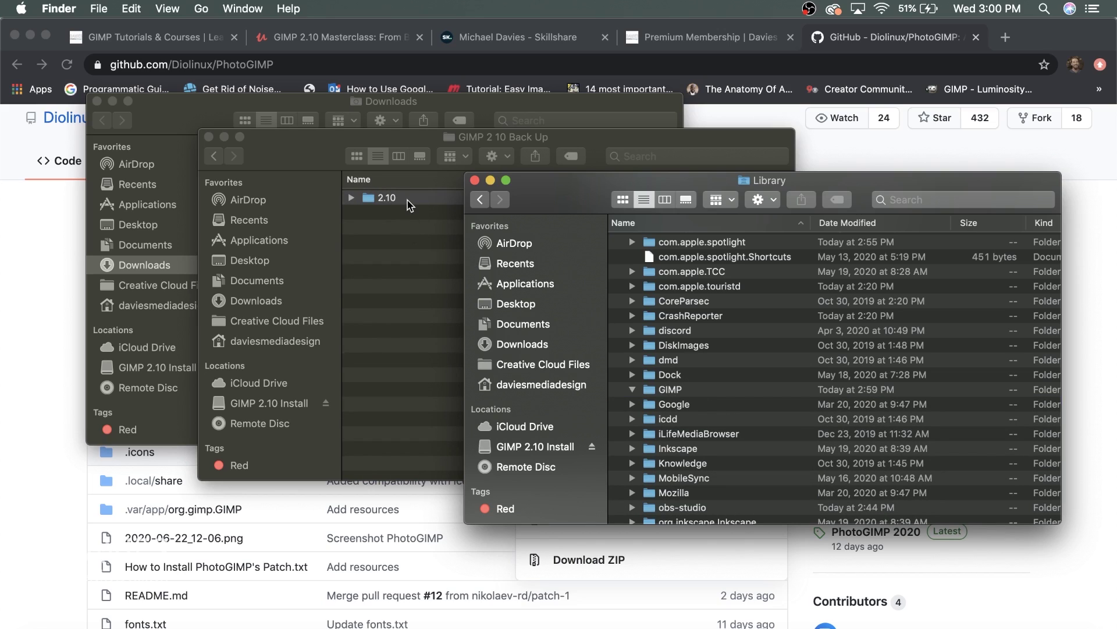
- Close the backup window and copy PhotoGIMP's 2.10 folder from Downloads
{"action": "left_click", "coordinate": [208, 136]}
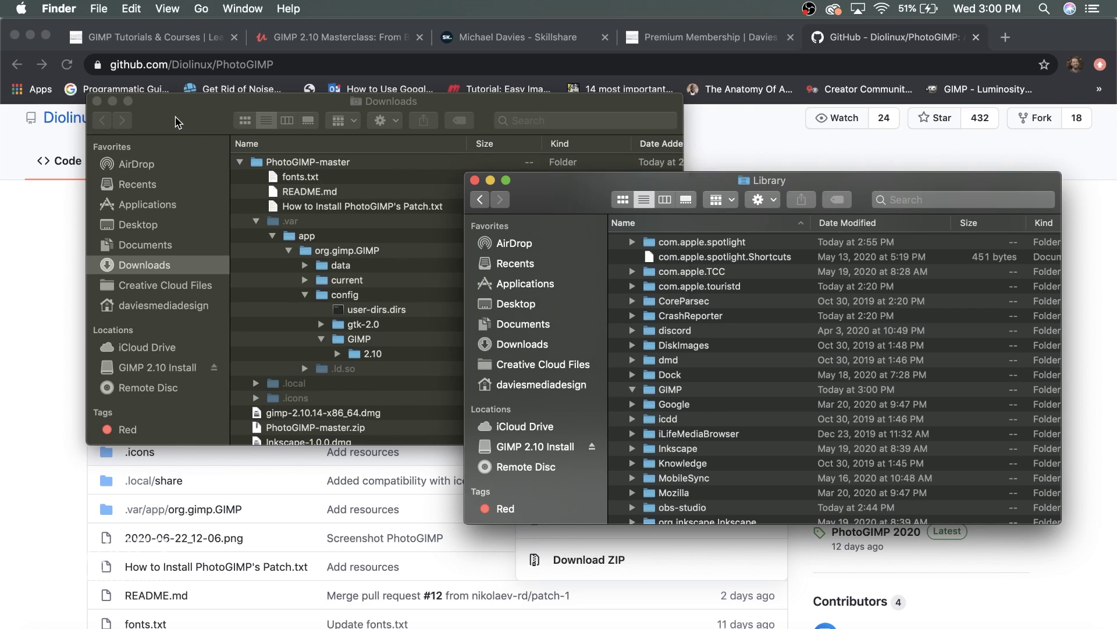
{"action": "left_click", "coordinate": [176, 120]}
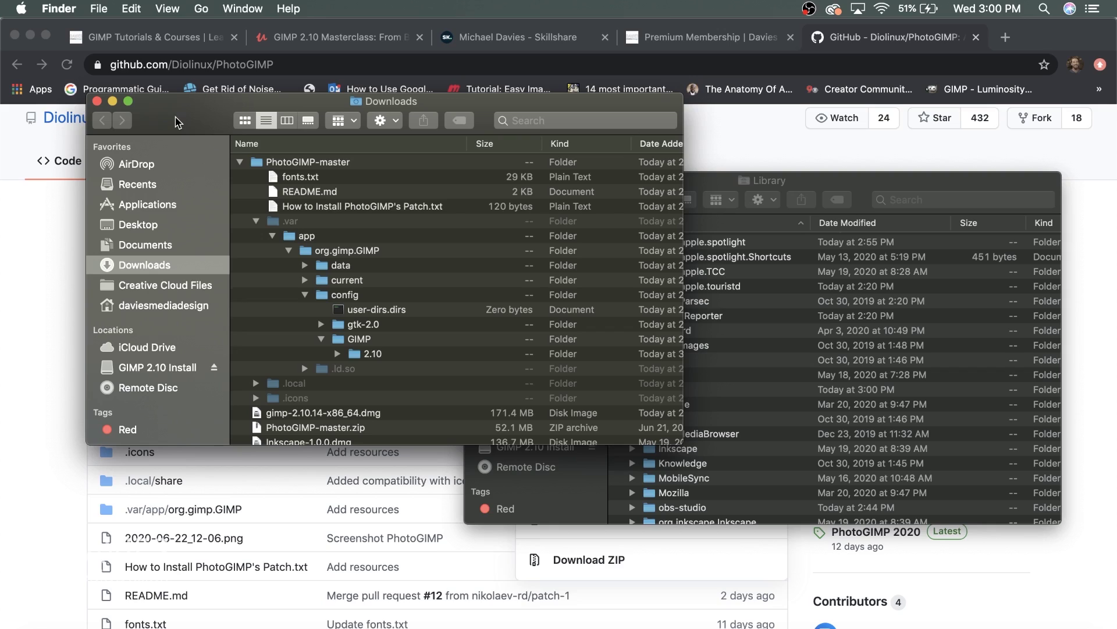
{"action": "left_click", "coordinate": [378, 354]}
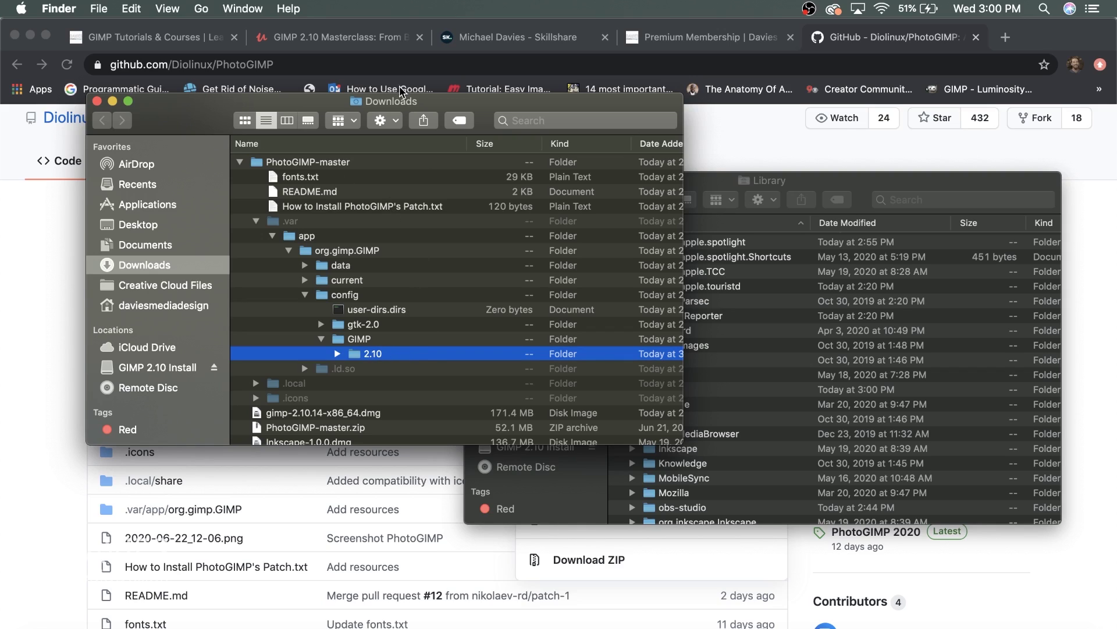
{"action": "left_click", "coordinate": [394, 120]}
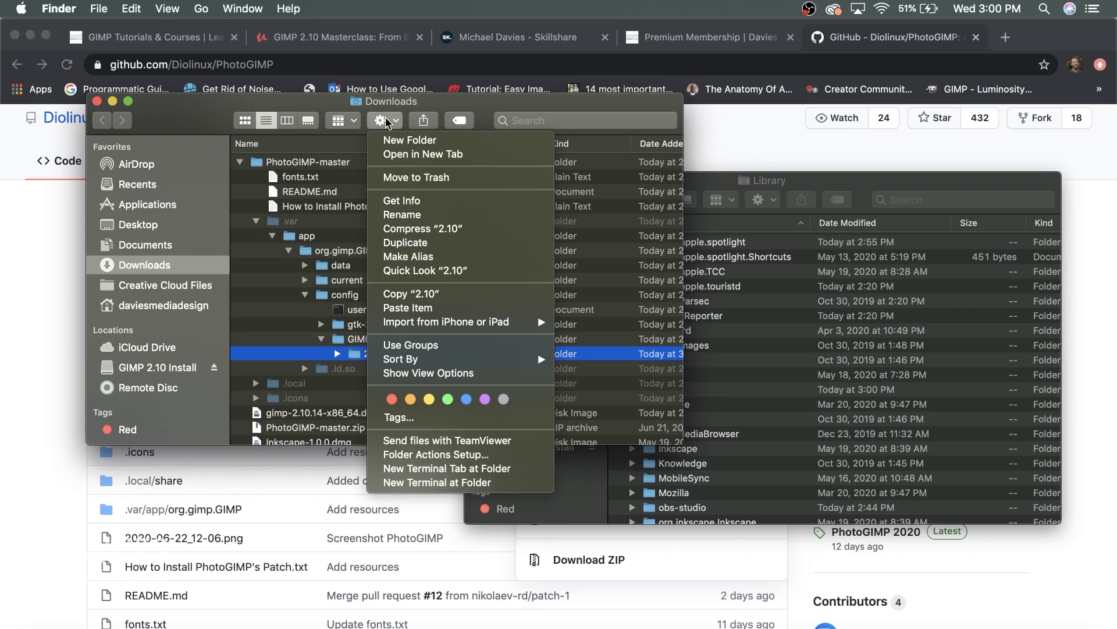
{"action": "left_click", "coordinate": [408, 294]}
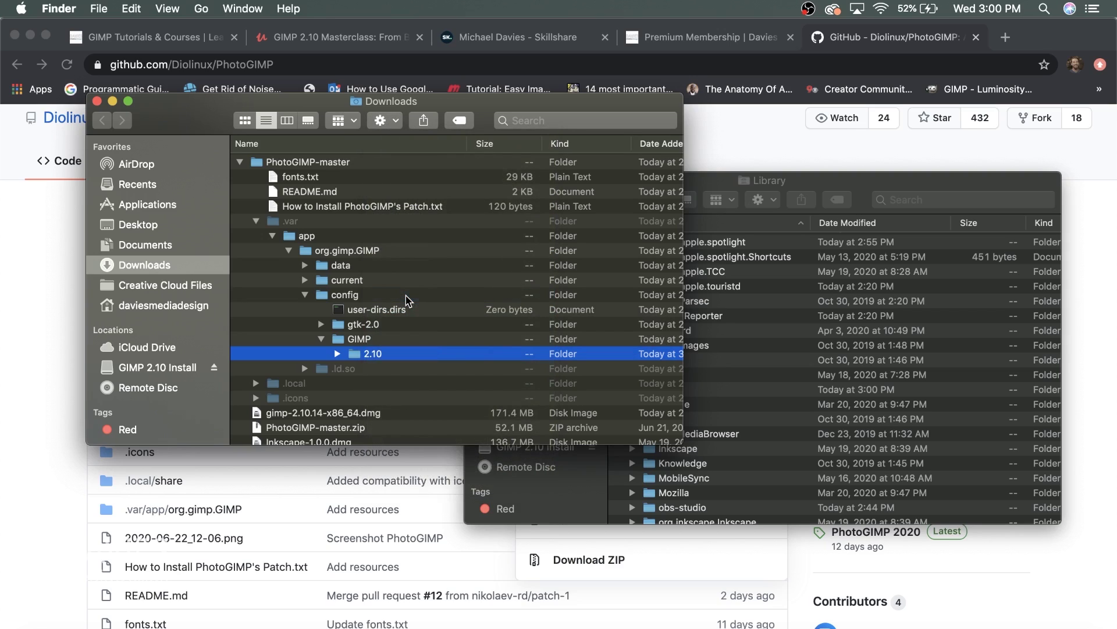
- Paste the 2.10 folder into Library's GIMP folder and relaunch GIMP
{"action": "left_click", "coordinate": [789, 186]}
{"action": "double_click", "coordinate": [667, 390]}
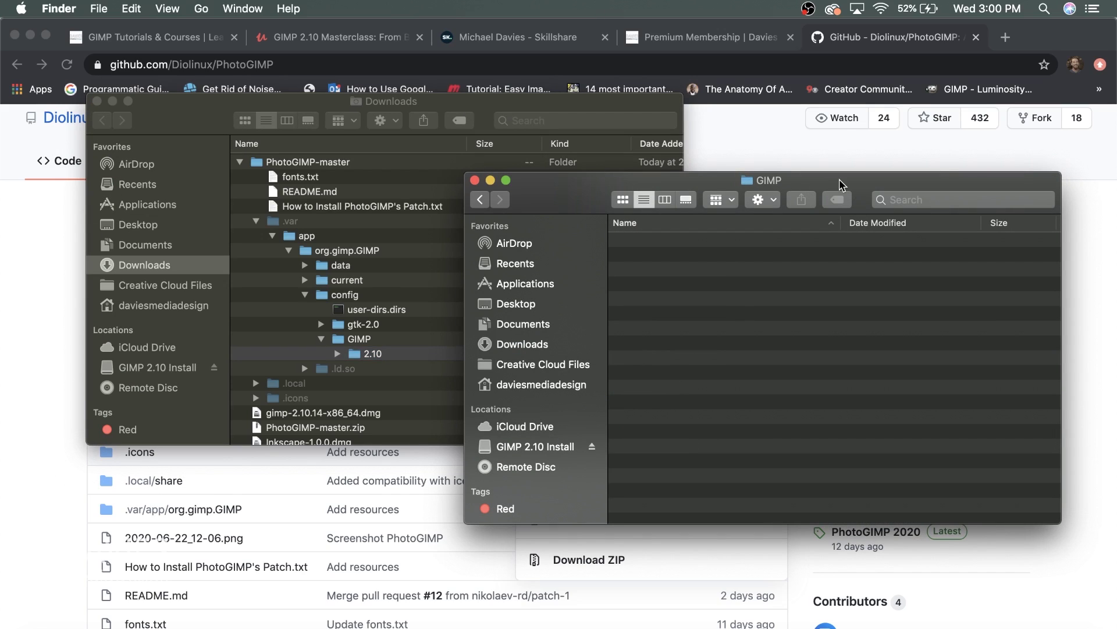
{"action": "left_click", "coordinate": [775, 201]}
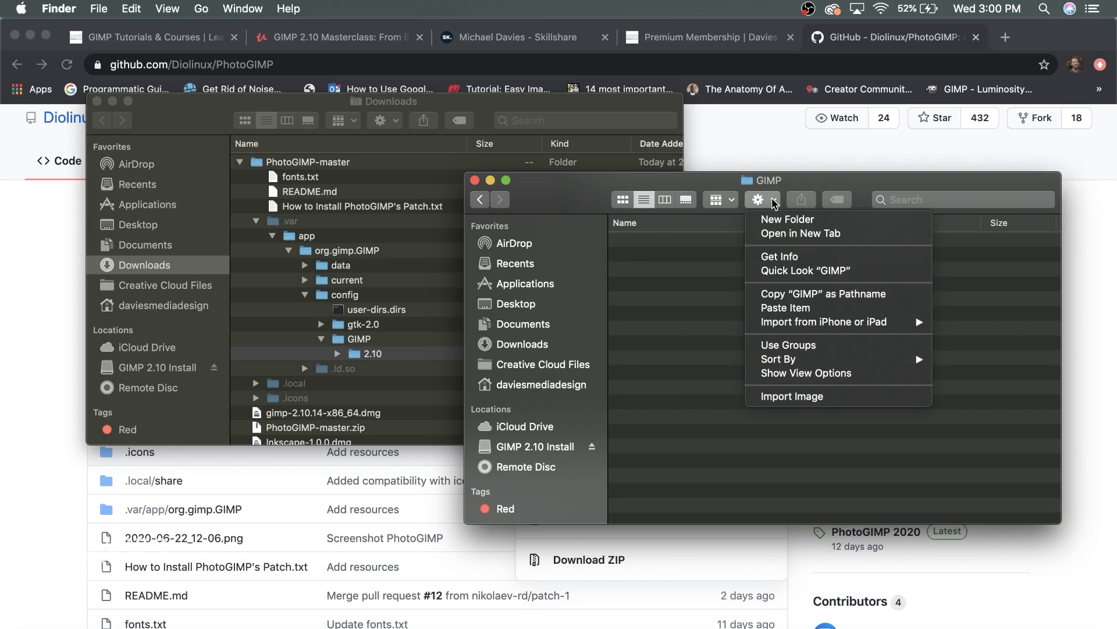
{"action": "left_click", "coordinate": [811, 308]}
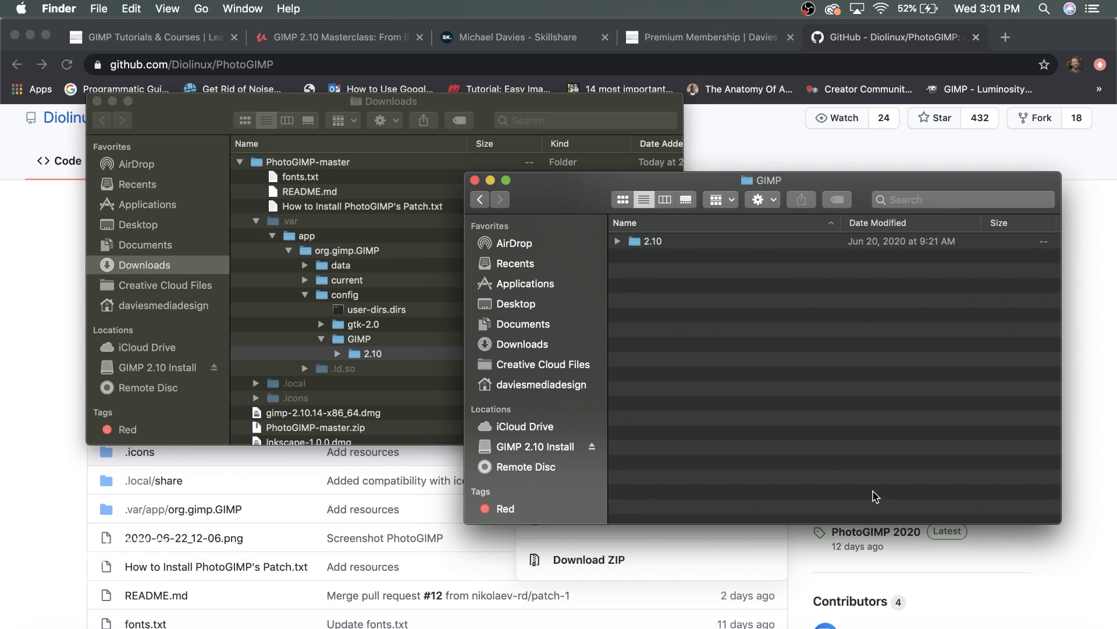
{"action": "left_click", "coordinate": [905, 627]}
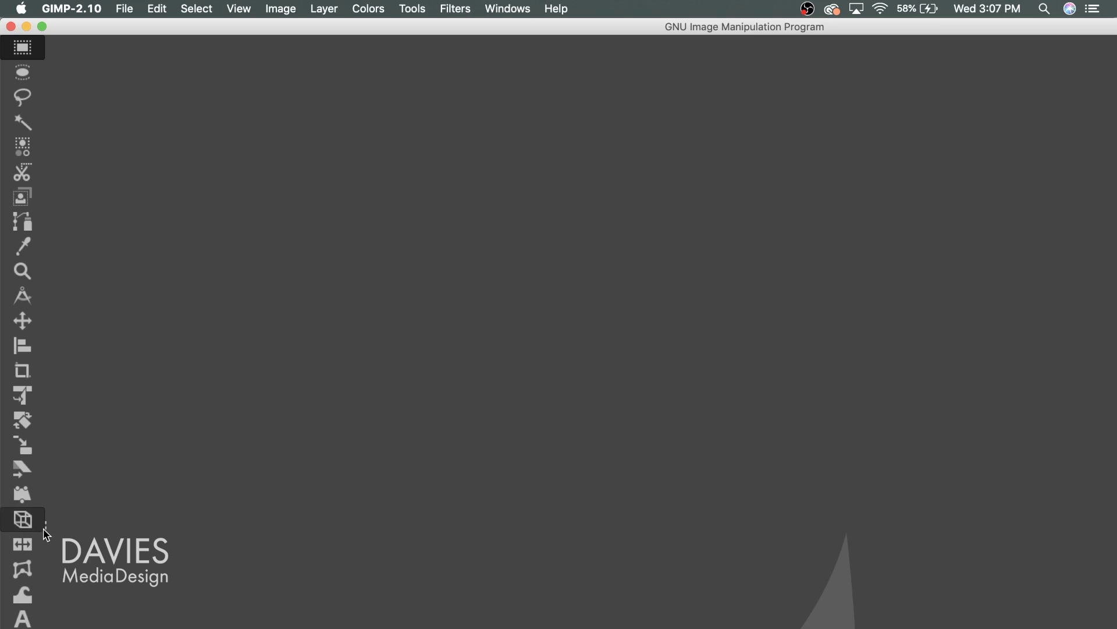
- Widen GIMP's toolbox into two columns and maximize the main window
{"action": "left_click_drag", "start_coordinate": [46, 528], "coordinate": [62, 527]}
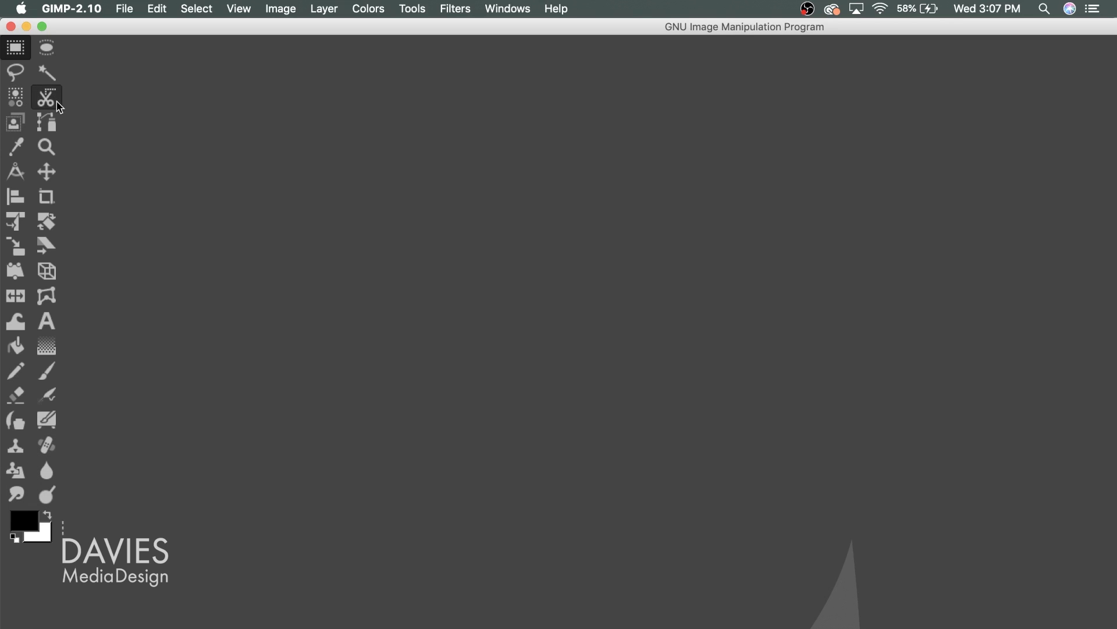
{"action": "left_click", "coordinate": [42, 27]}
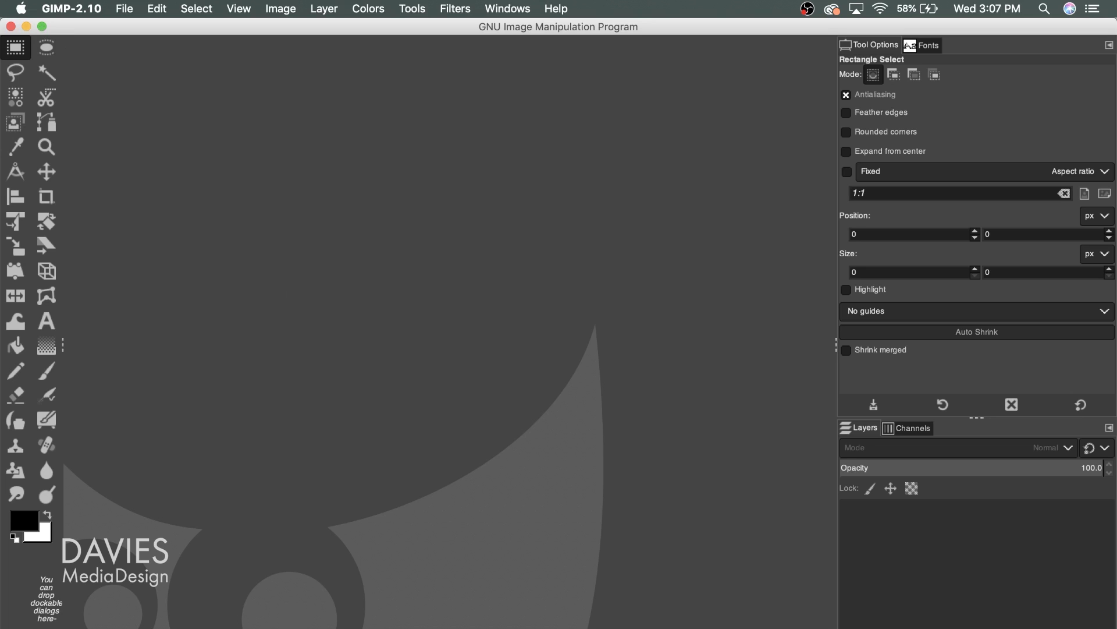
- Shorten the window to show the layer buttons and scroll through the installed fonts
{"action": "mouse_move", "coordinate": [11, 627]}
{"action": "left_mouse_down"}
{"action": "mouse_move", "coordinate": [10, 606]}
{"action": "mouse_move", "coordinate": [11, 627]}
{"action": "left_mouse_up"}
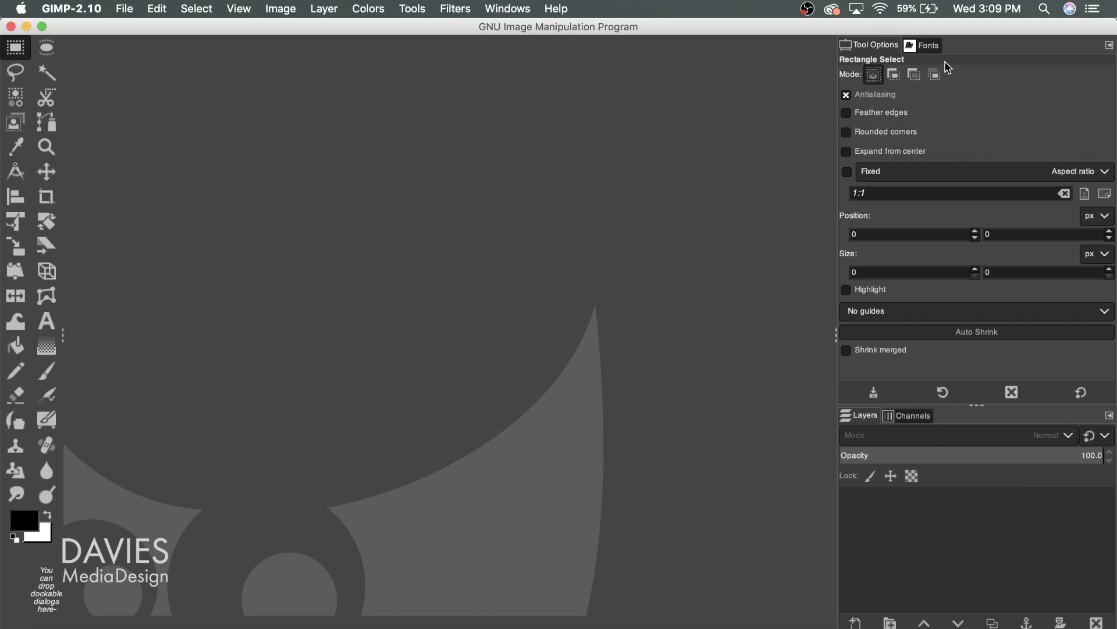
{"action": "left_click", "coordinate": [928, 47]}
{"action": "scroll", "coordinate": [912, 153], "scroll_direction": "down", "scroll_amount": 15}
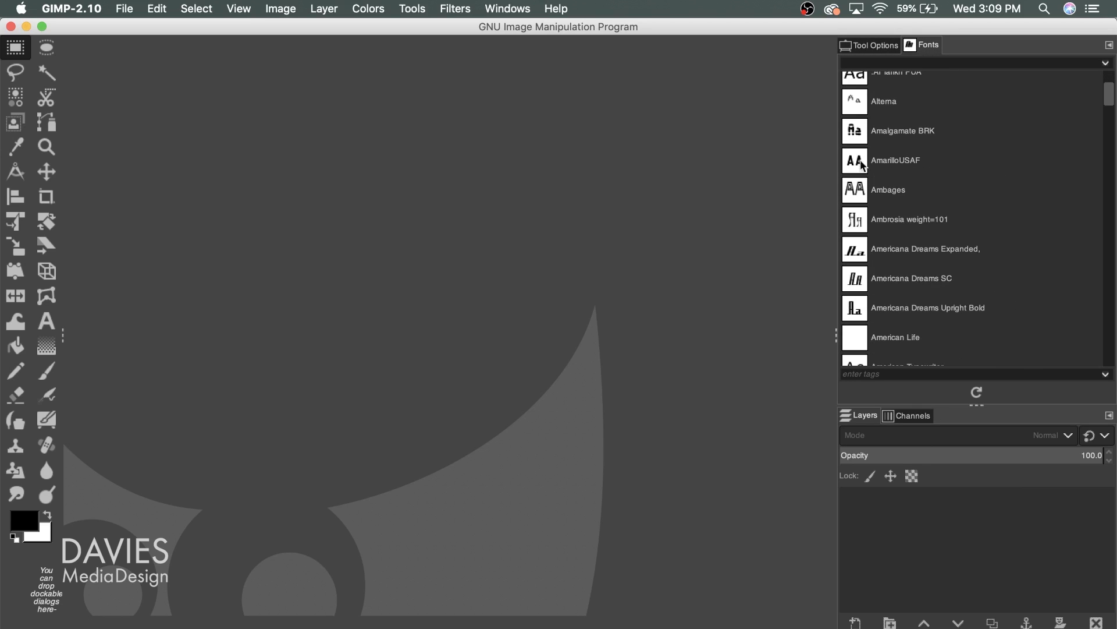
- Check the Paintbrush options and brush chooser, then select the Bucket Fill tool
{"action": "left_click", "coordinate": [47, 379]}
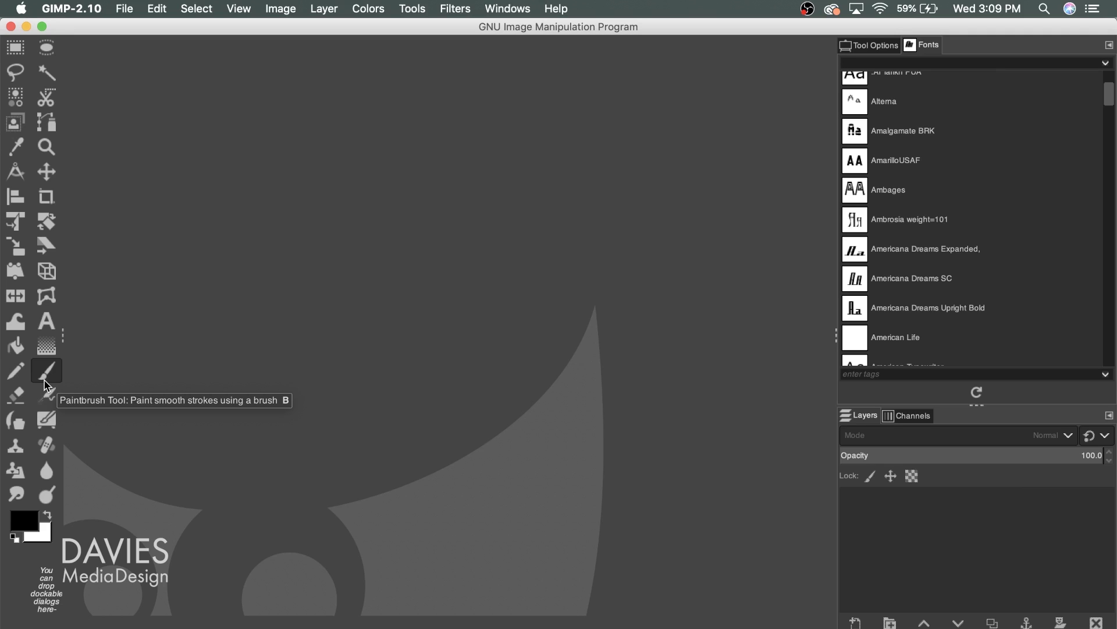
{"action": "left_click", "coordinate": [879, 46]}
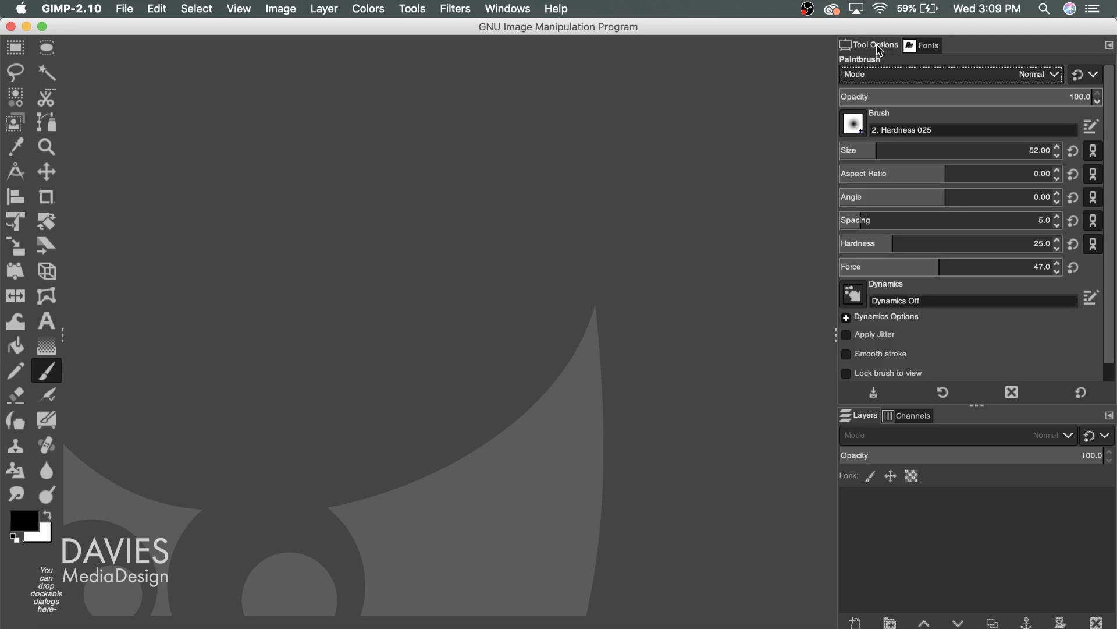
{"action": "left_click", "coordinate": [853, 123]}
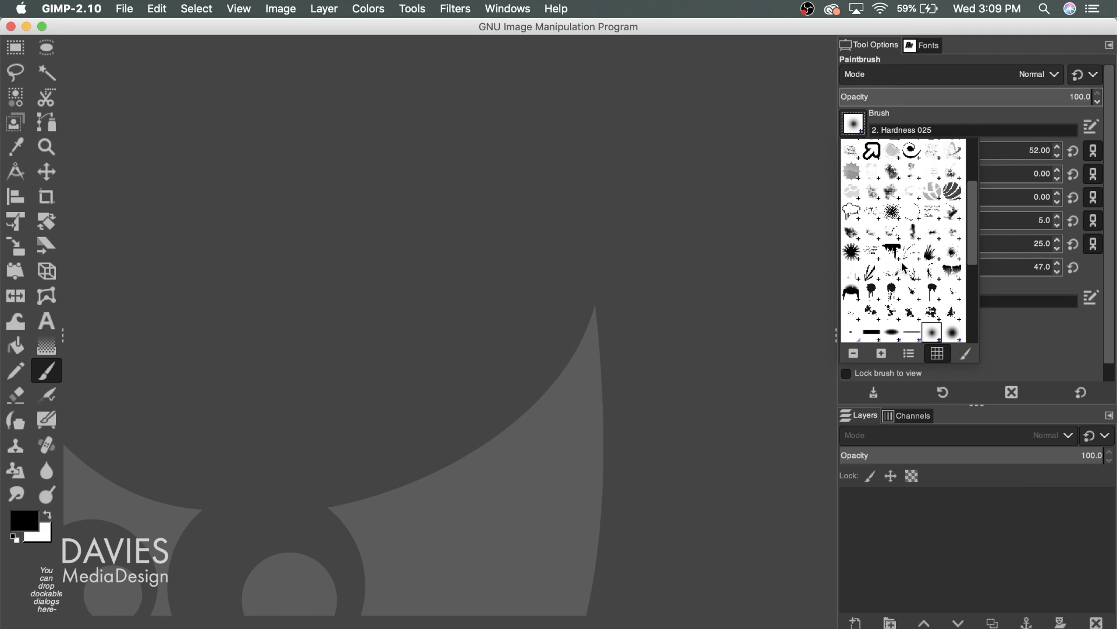
{"action": "left_click", "coordinate": [50, 175]}
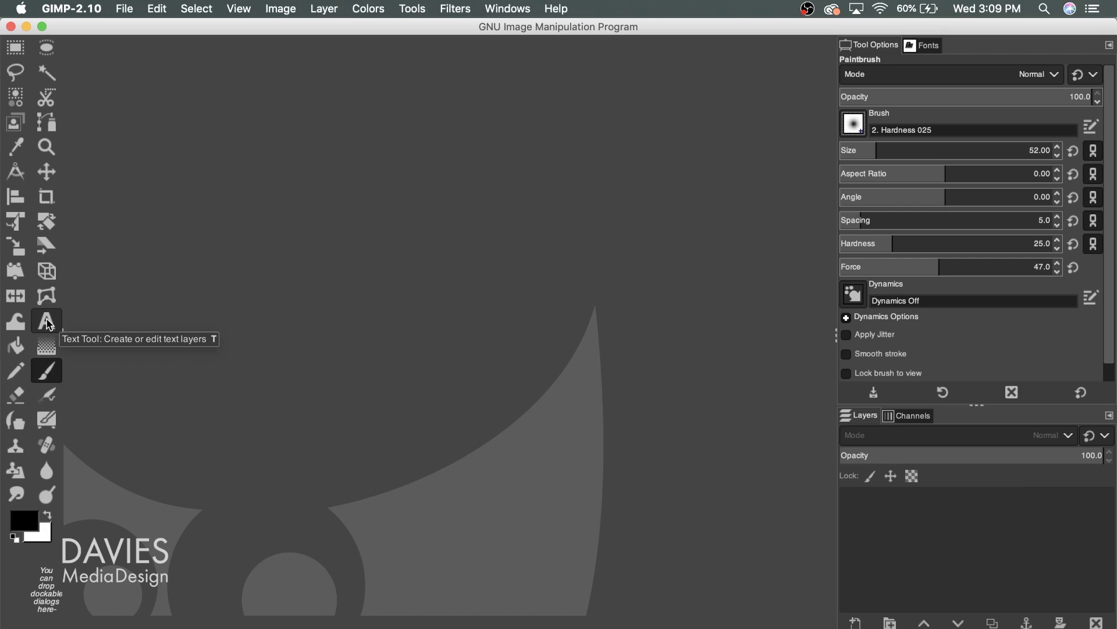
{"action": "left_click", "coordinate": [16, 346]}
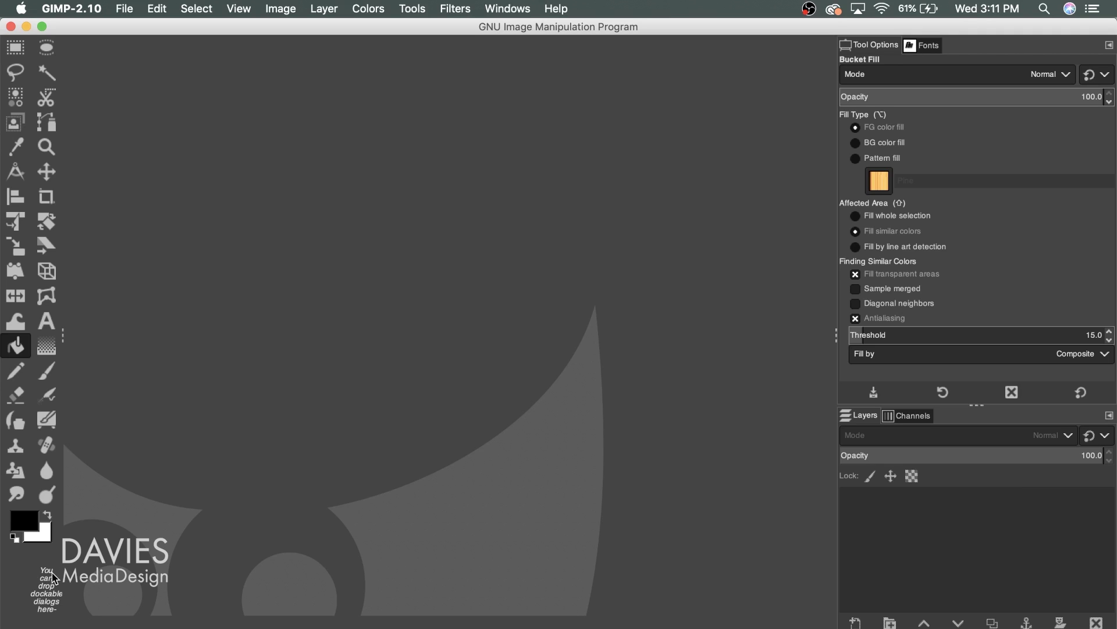
- Look over the Filters menu's Enhance category, then close the GIMP window
{"action": "left_click", "coordinate": [457, 9]}
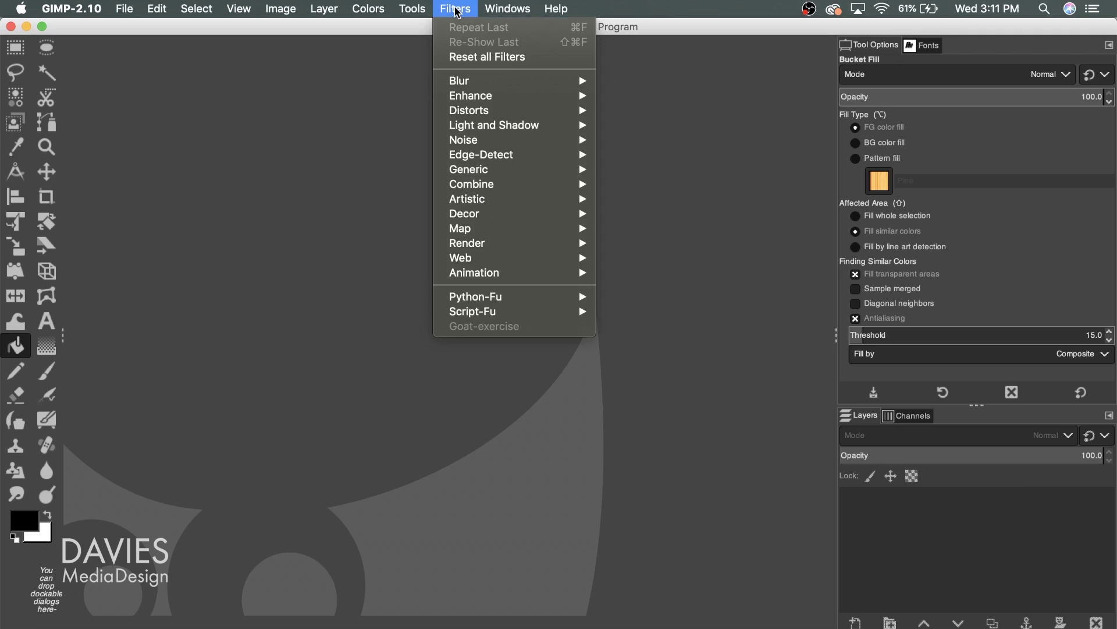
{"action": "mouse_move", "coordinate": [506, 100]}
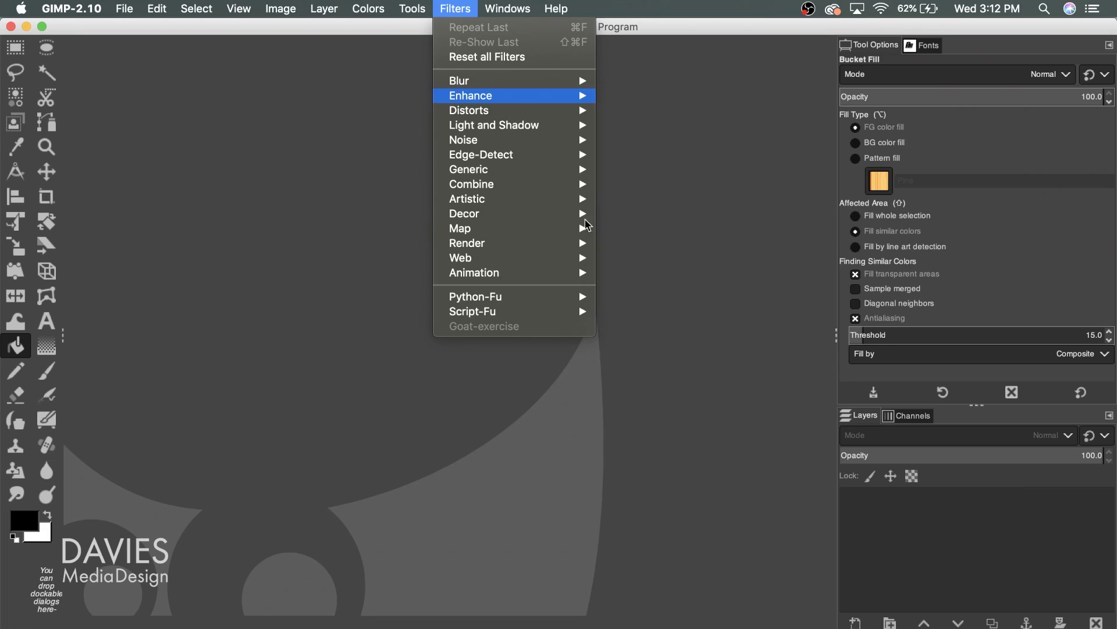
{"action": "left_click", "coordinate": [13, 28]}
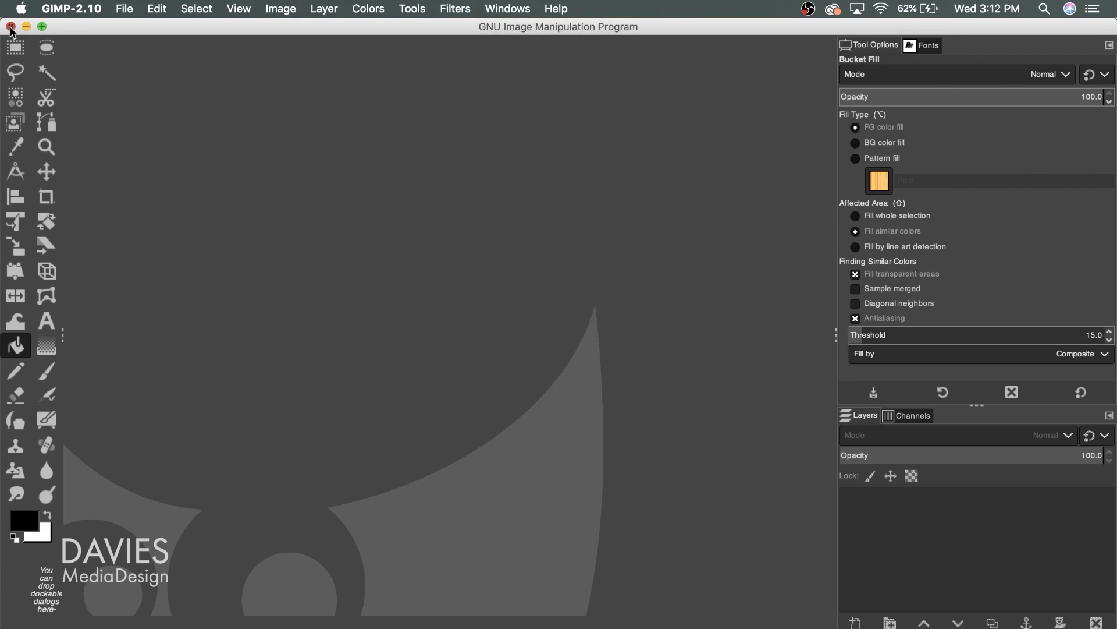
{"action": "left_click", "coordinate": [11, 27]}
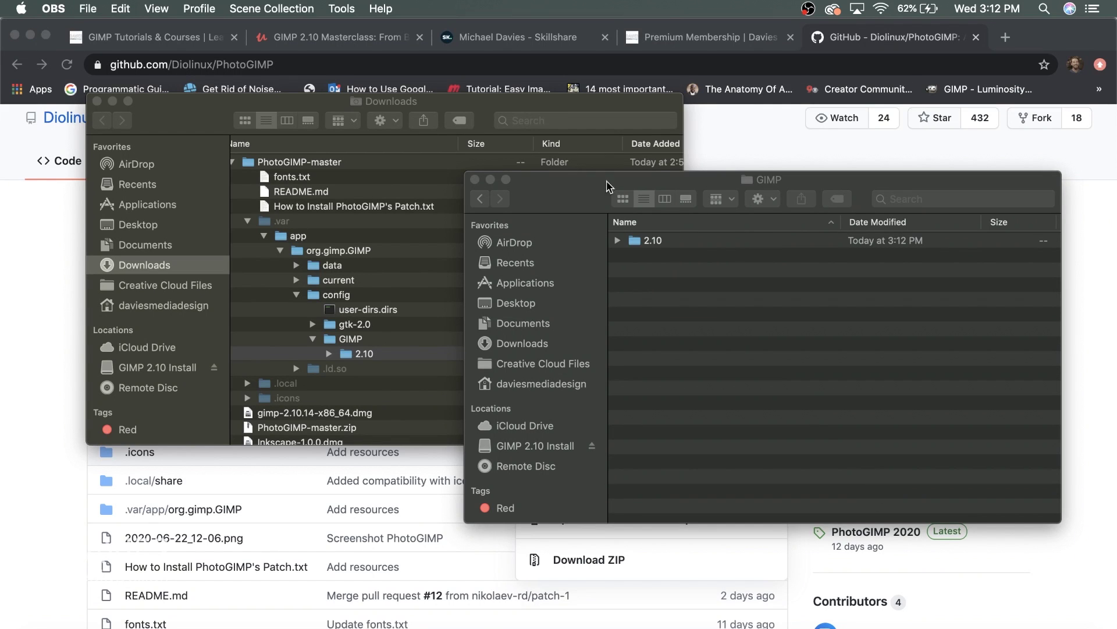
- Move the PhotoGIMP 2.10 folder in Library's GIMP folder to the Trash
{"action": "left_click", "coordinate": [656, 247]}
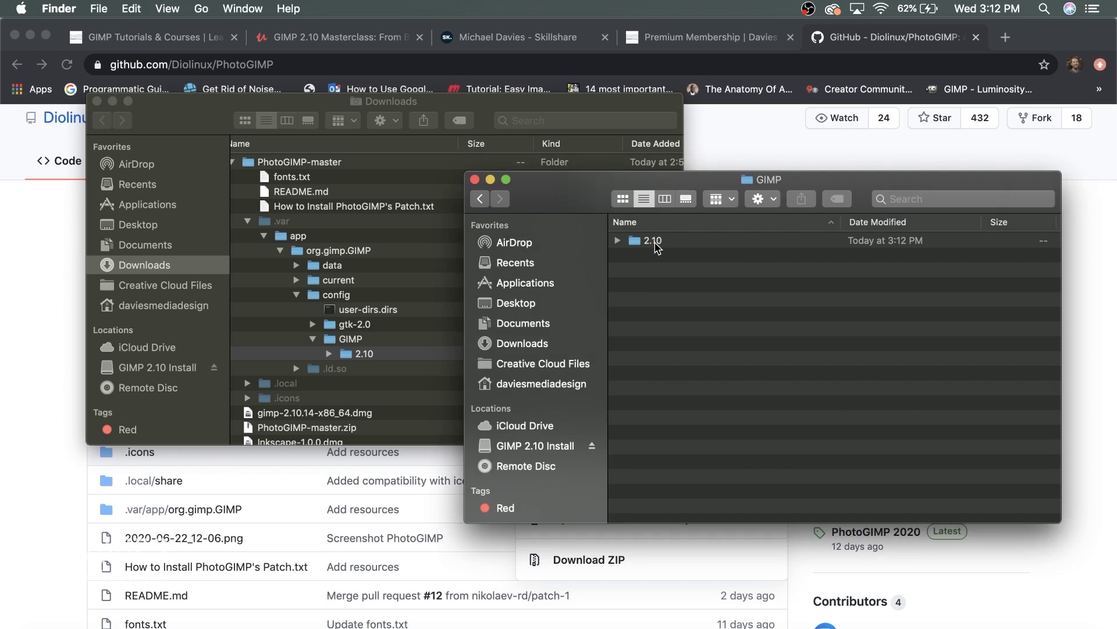
{"action": "left_click", "coordinate": [656, 247]}
{"action": "right_click", "coordinate": [656, 246]}
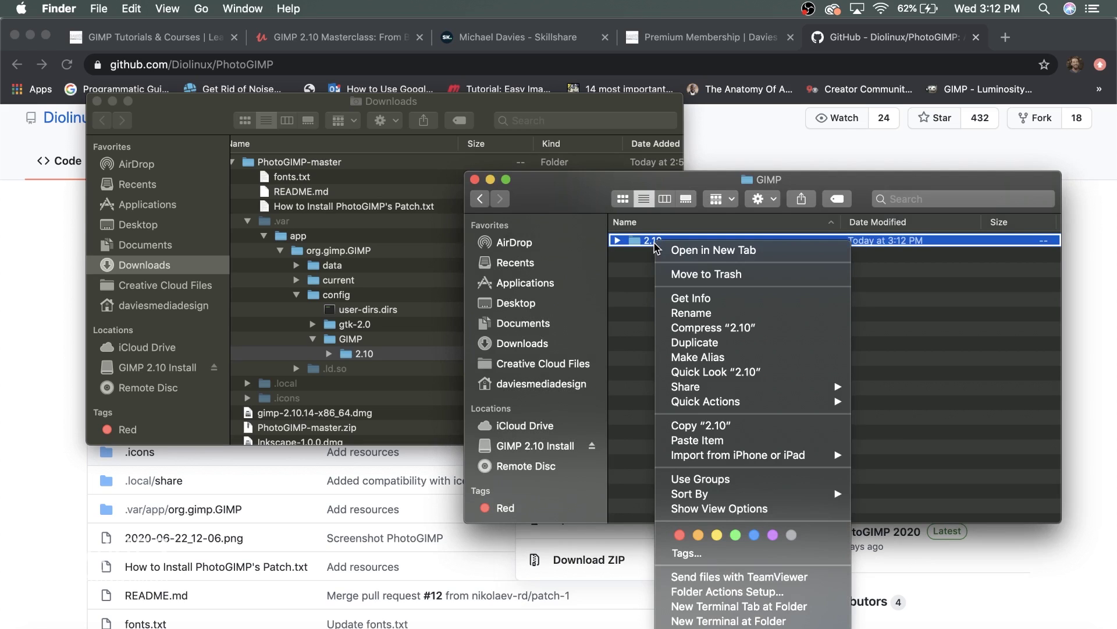
{"action": "left_click", "coordinate": [684, 275]}
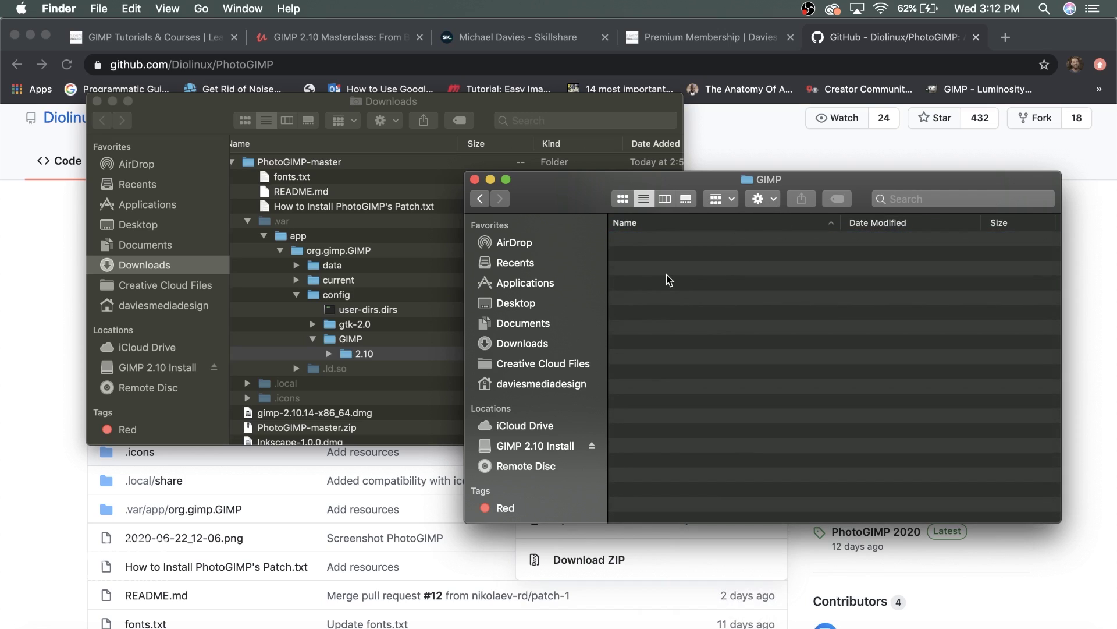
- Paste the original 2.10 folder from the Desktop's GIMP 2 10 Back Up into the GIMP folder
{"action": "left_click", "coordinate": [105, 10]}
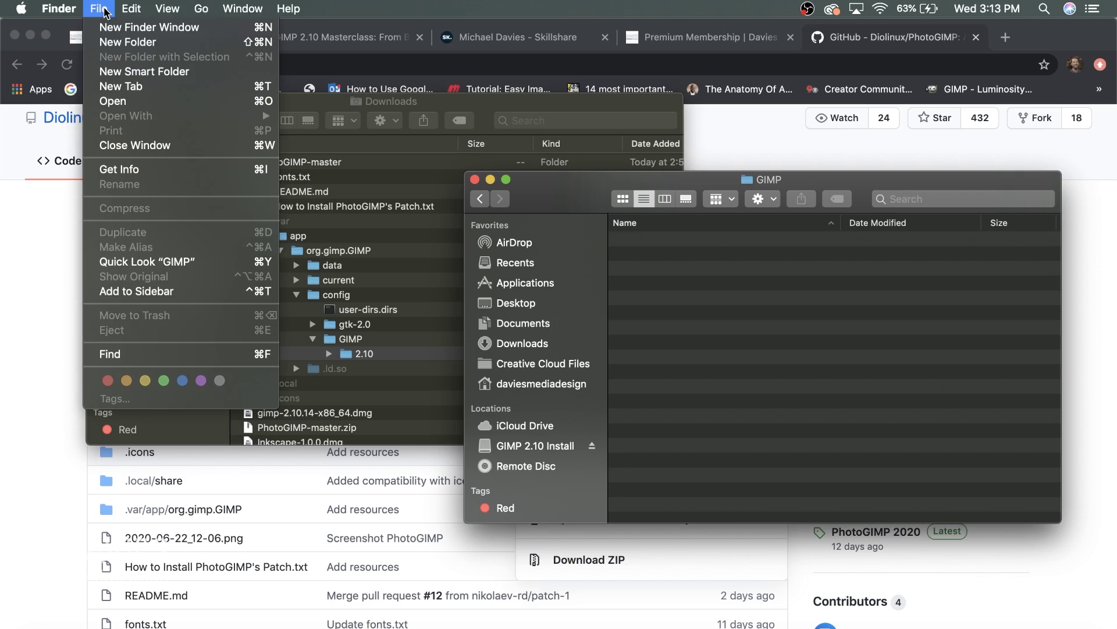
{"action": "left_click", "coordinate": [113, 27]}
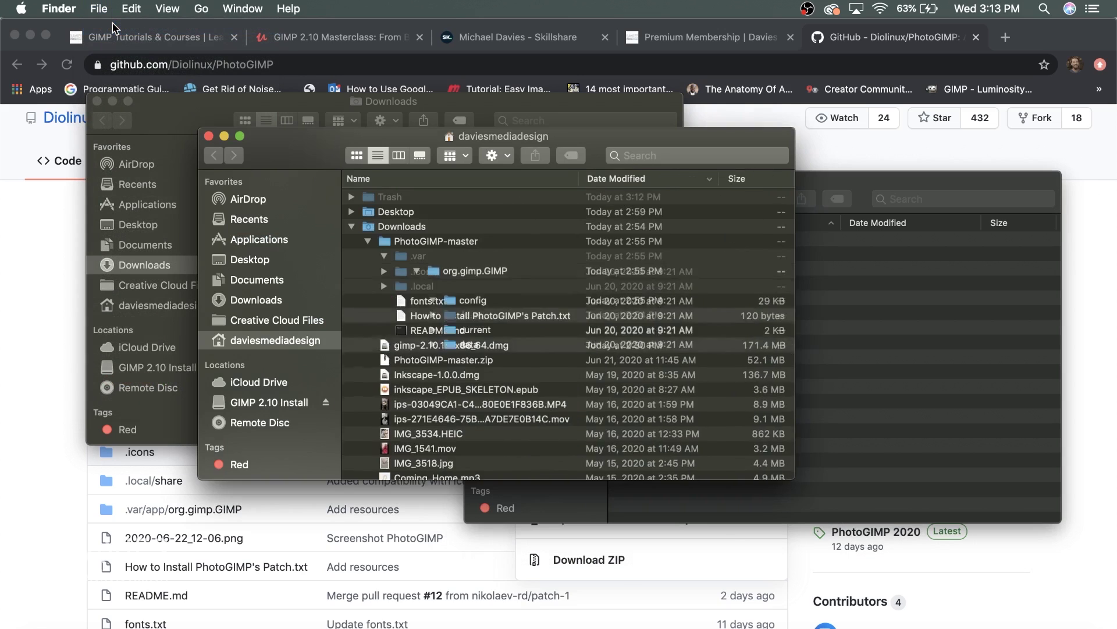
{"action": "left_click", "coordinate": [262, 260]}
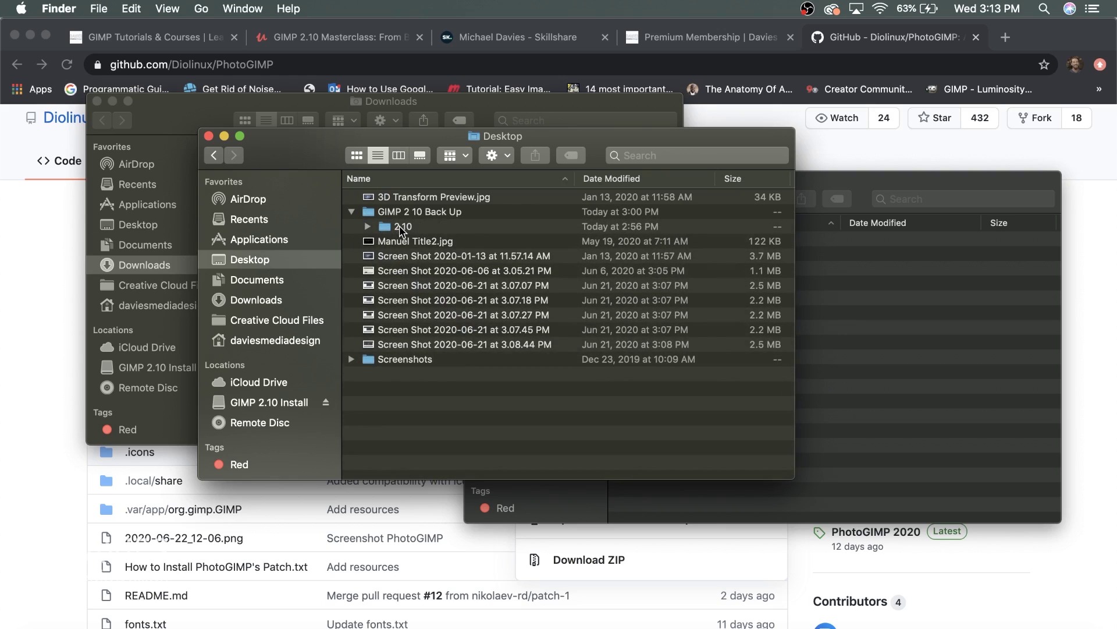
{"action": "left_click", "coordinate": [400, 231]}
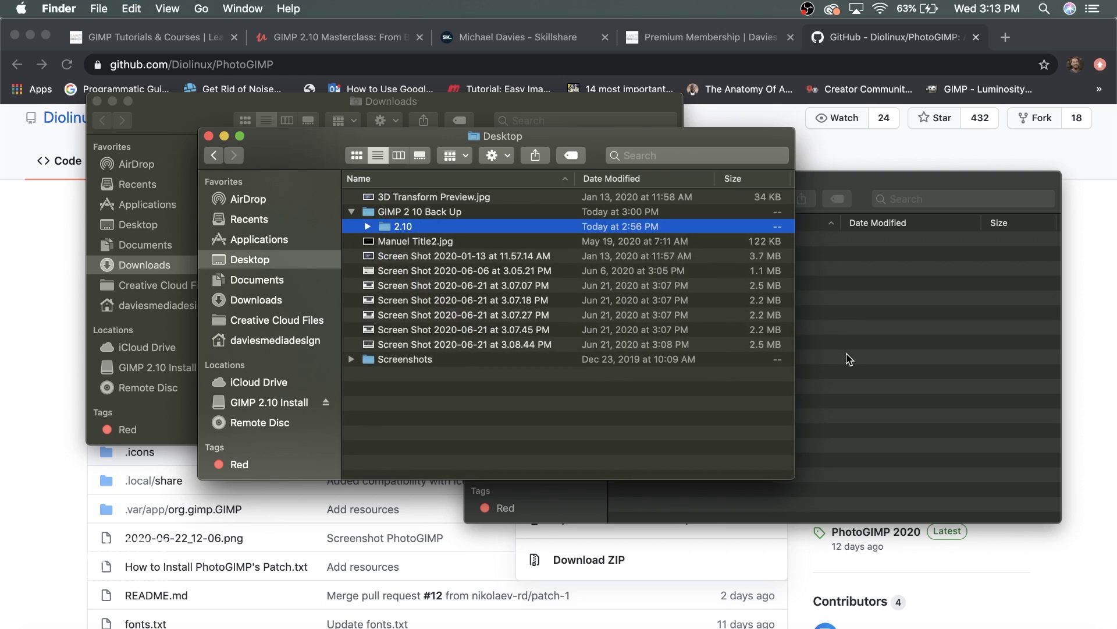
{"action": "left_click", "coordinate": [849, 359]}
{"action": "key", "text": "super+v"}
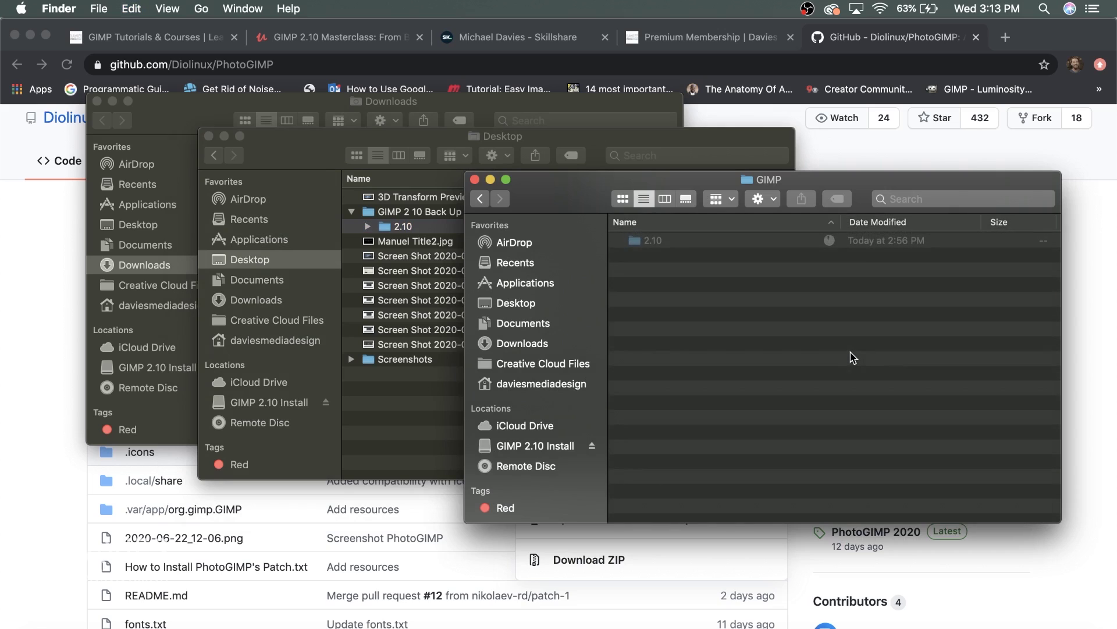